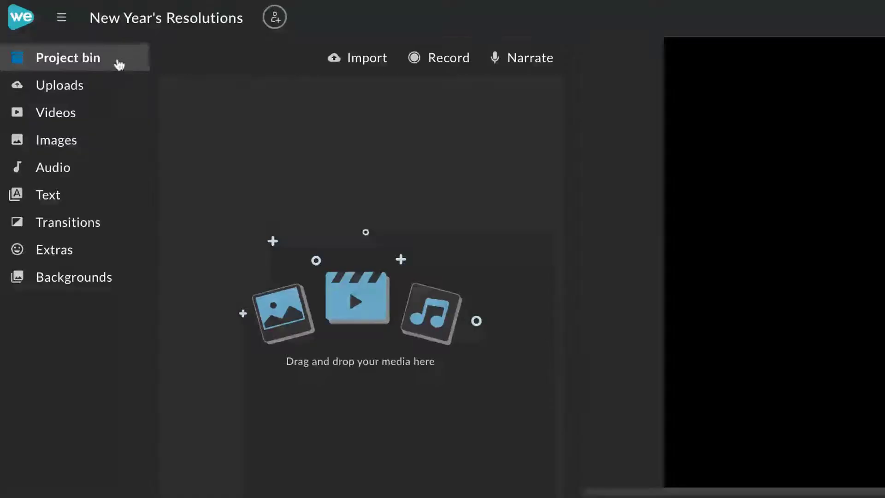
- Place a Tropical title from the full set of text titles at the start of the Text 1 track
left_click(116, 196)
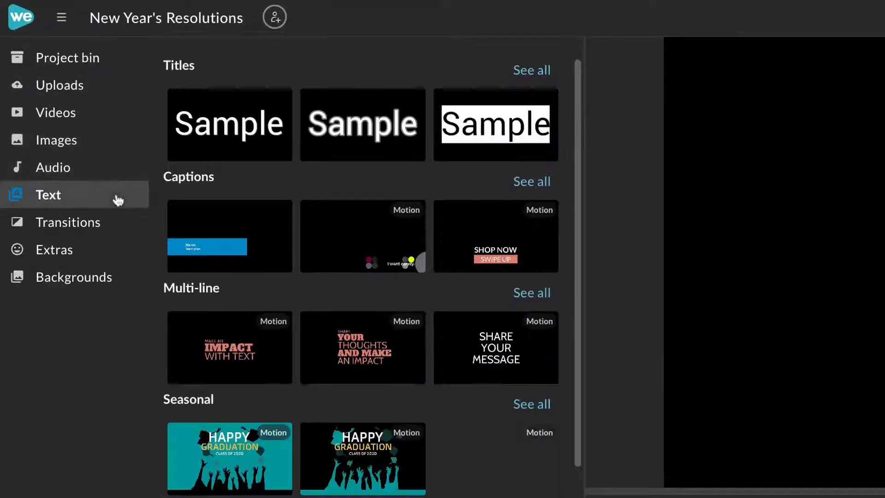
left_click(532, 71)
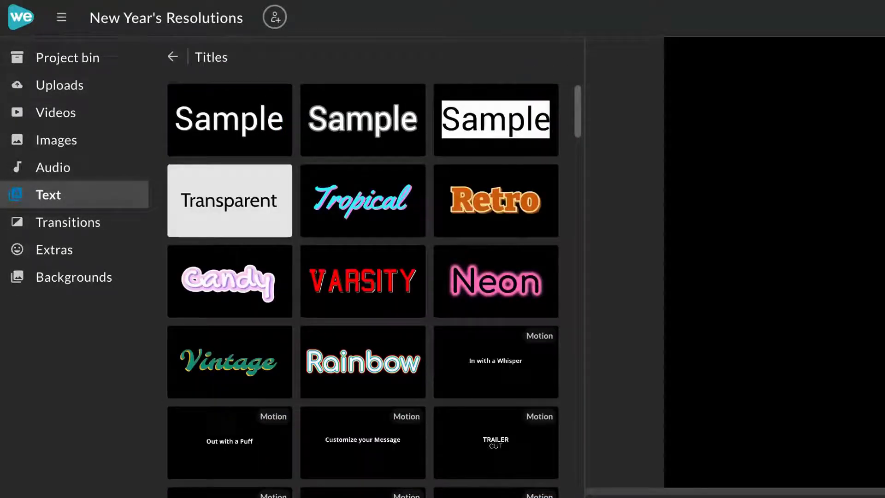
left_click_drag(380, 202, 212, 497)
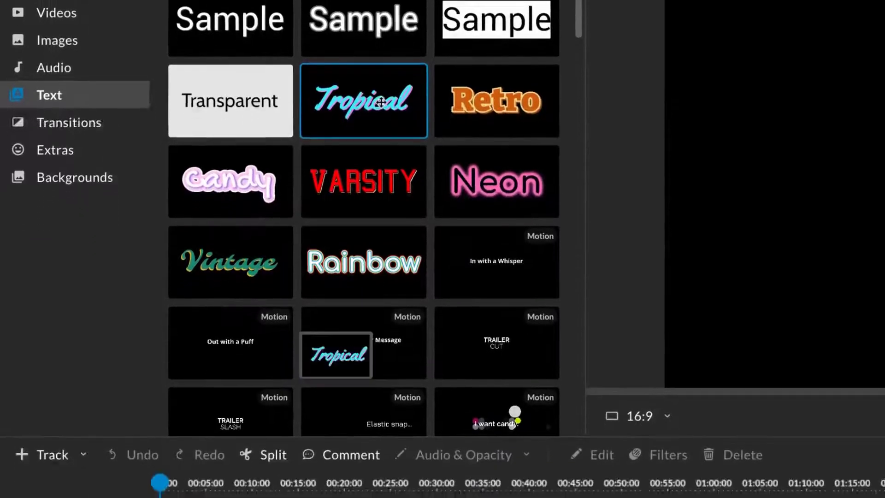
left_click_drag(213, 379, 197, 379)
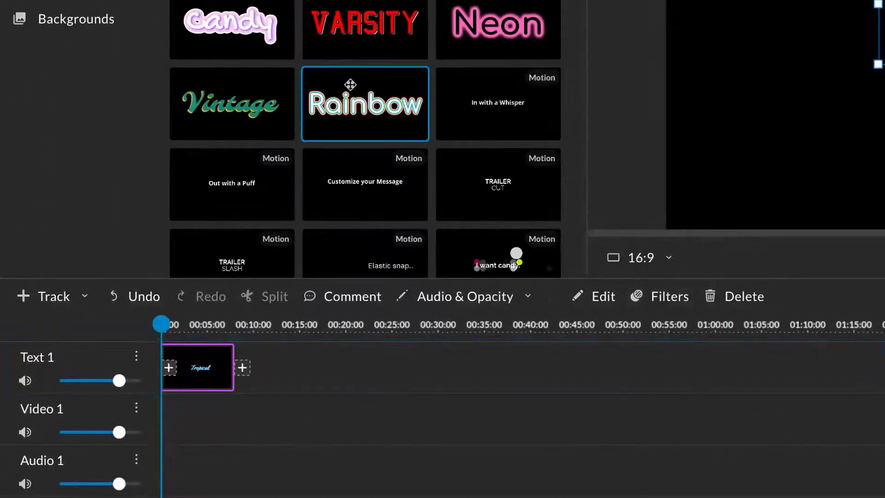
- Add Rainbow, Neon, Retro and Transparent titles one after another behind the Tropical title on the Text 1 track
left_click_drag(360, 81, 272, 367)
left_click_drag(447, 49, 340, 367)
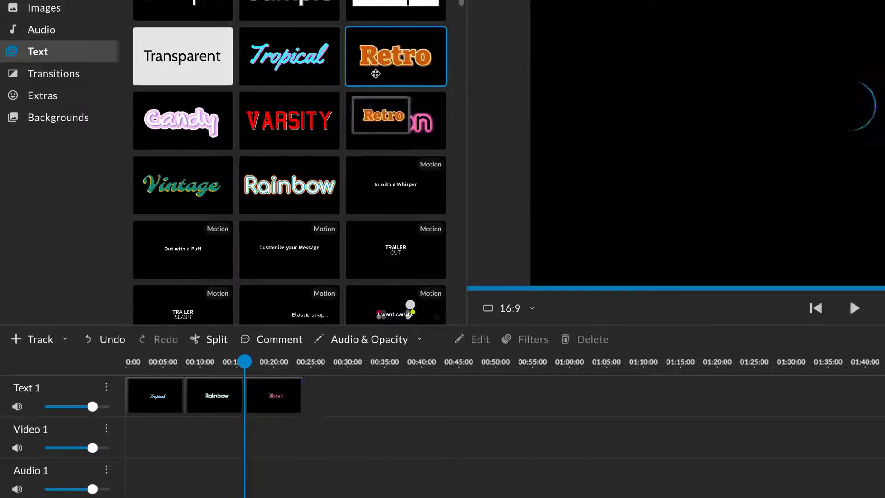
left_click_drag(376, 74, 332, 395)
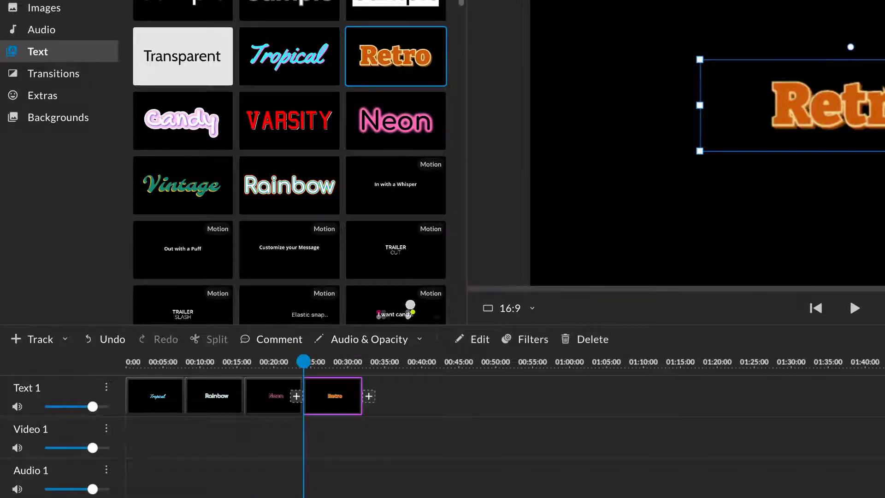
left_click_drag(184, 70, 392, 396)
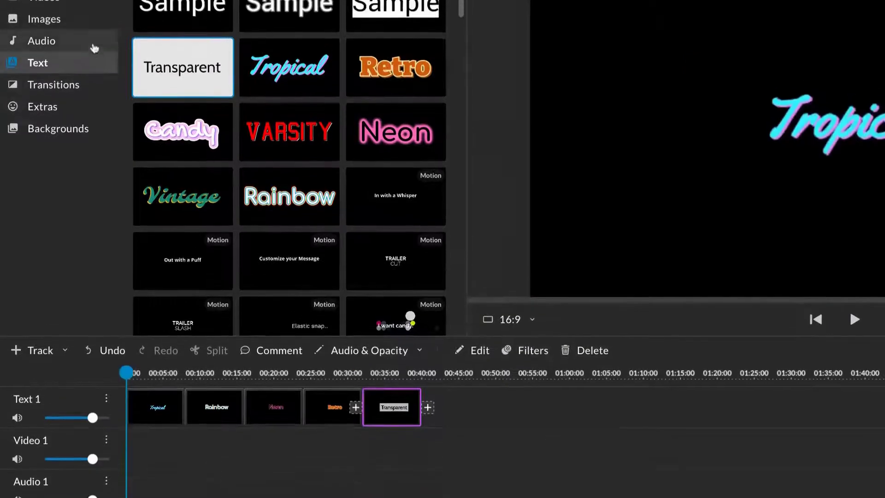
- Search stock videos for "stars", place the black 20-second starfield clip at the start of Video 1 and trim it to the Tropical title's length
left_click(95, 68)
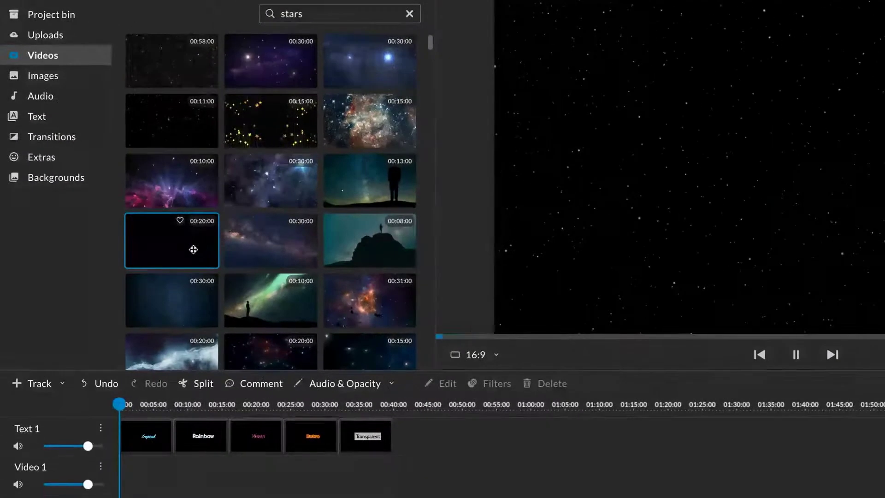
left_click_drag(155, 481, 140, 481)
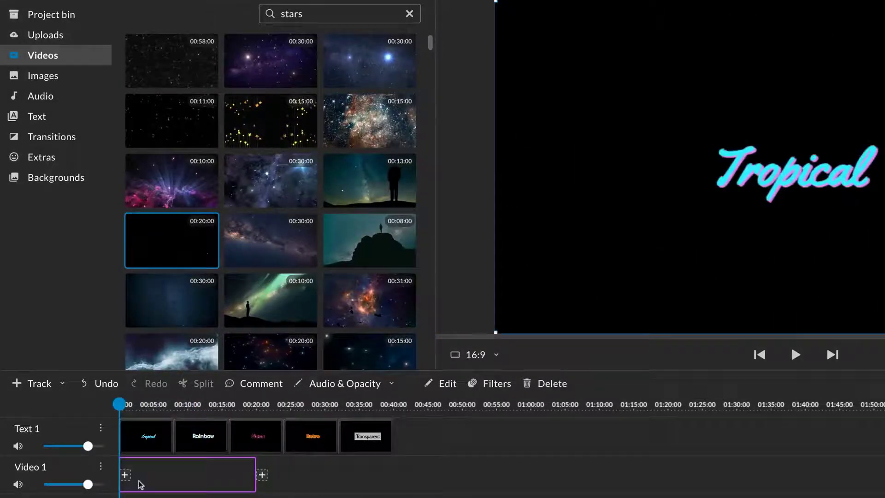
left_click_drag(255, 464, 208, 464)
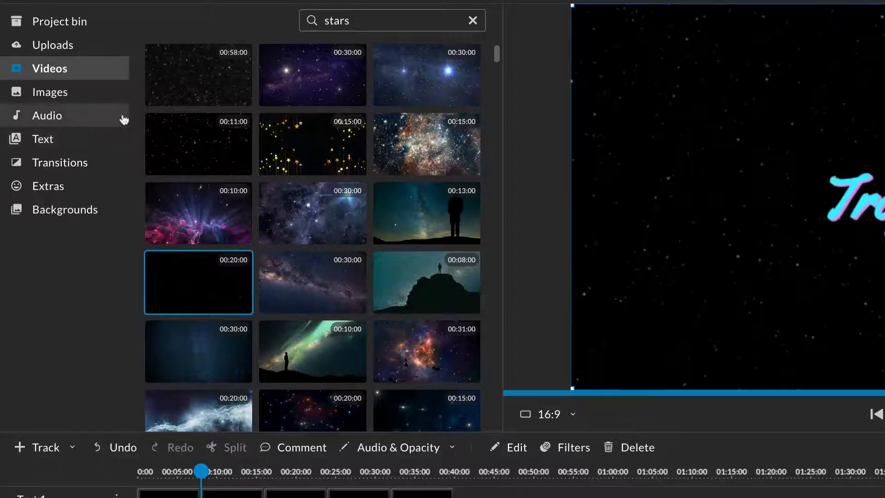
- Search the stock audio for "electronic" and place "Together (no vocal)" at the start of the Audio 1 track
left_click(123, 119)
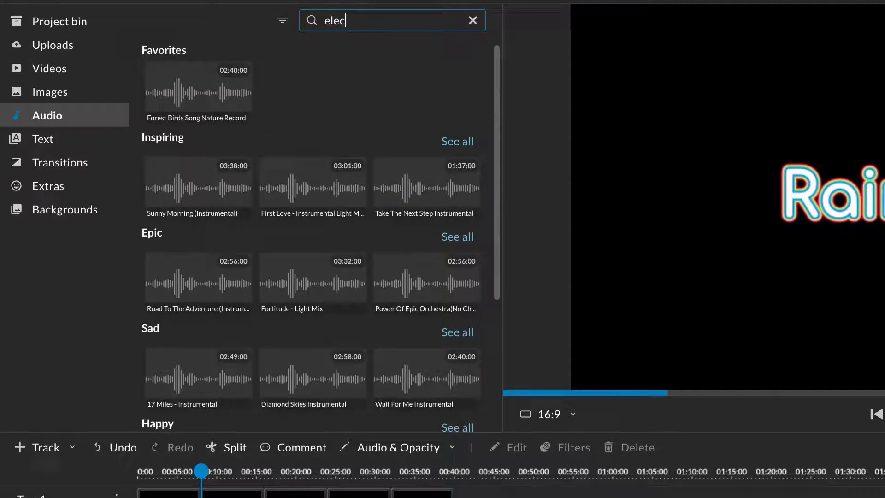
left_click(360, 20)
type("electronic")
left_click(201, 85)
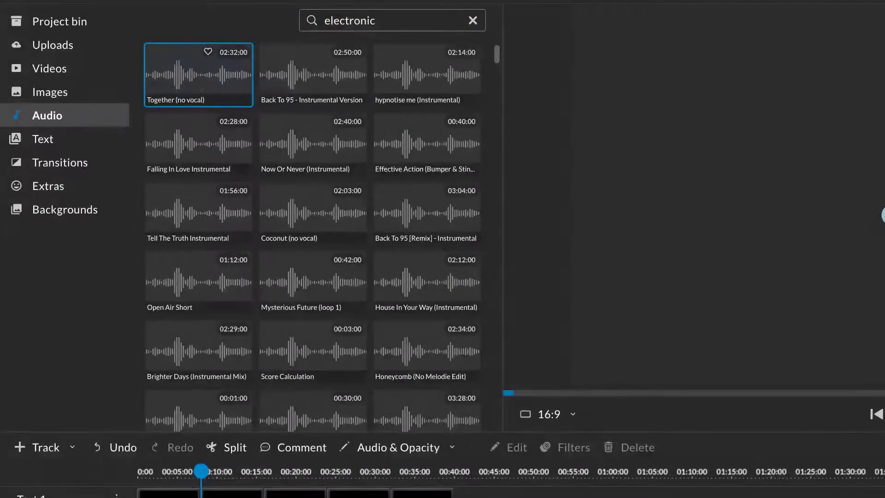
left_click_drag(201, 89, 139, 474)
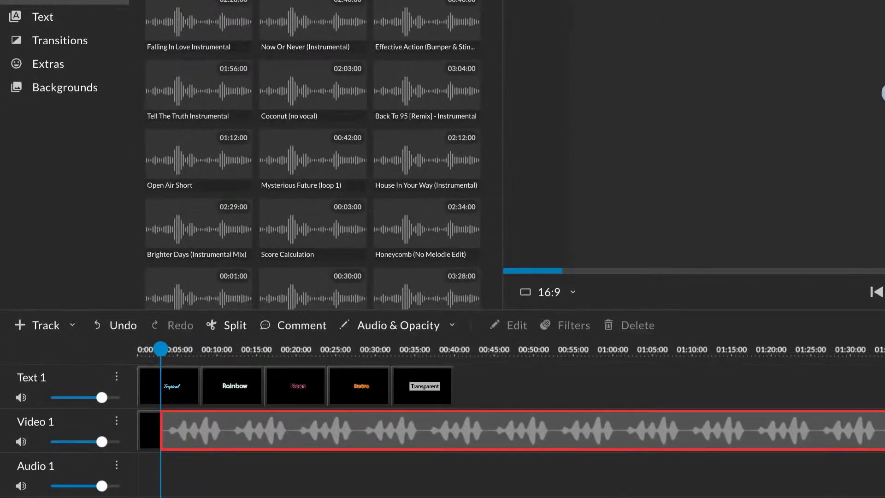
left_click_drag(201, 475, 201, 475)
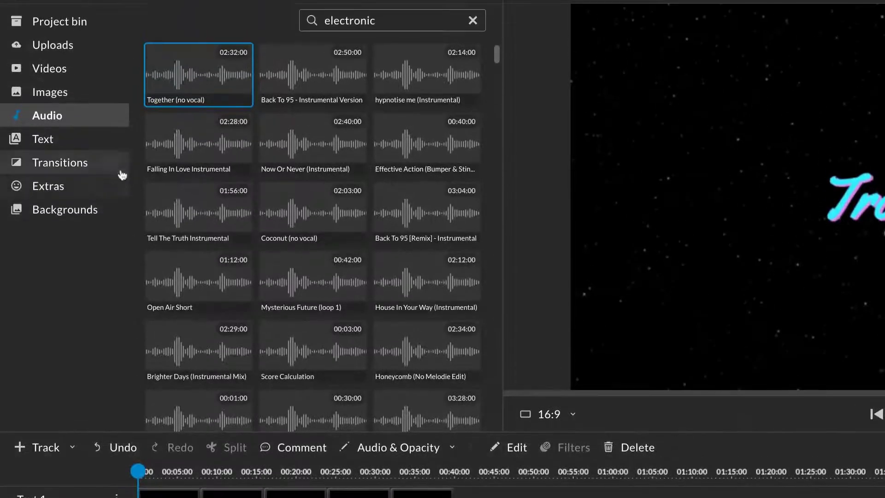
- Add the Swap transition to the start of the Tropical title and preview it
left_click(123, 166)
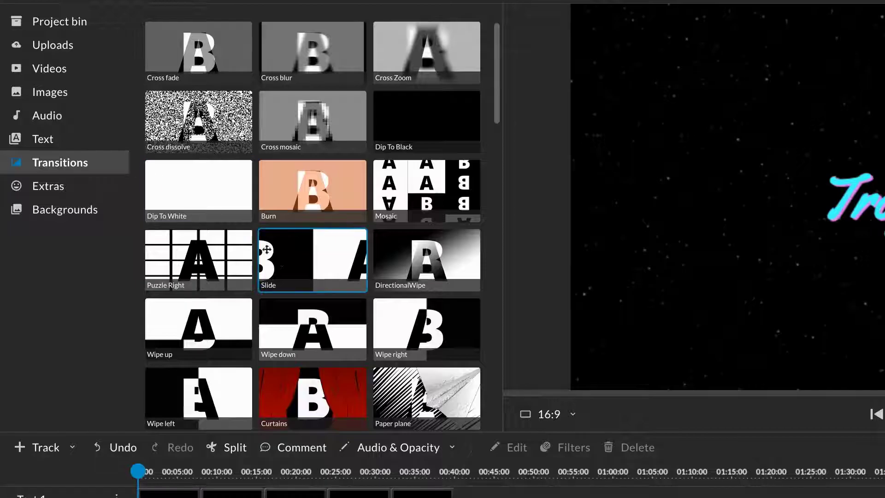
scroll(326, 327, "down", 5)
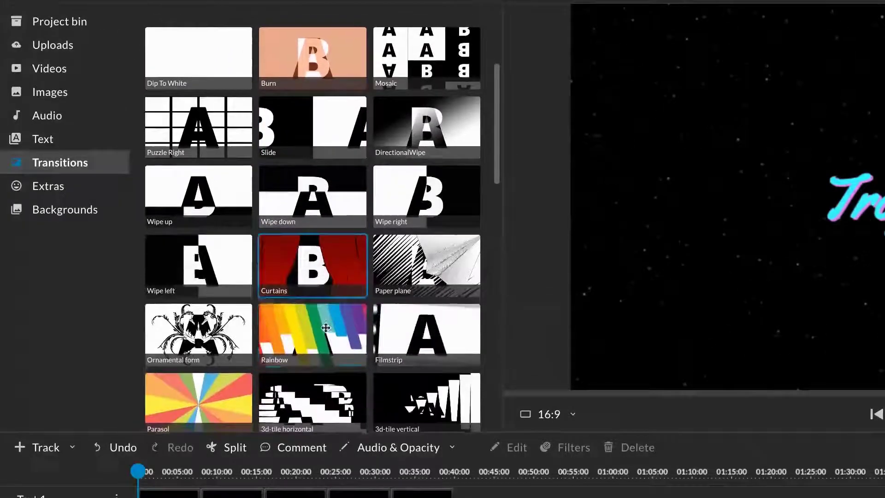
scroll(325, 327, "down", 5)
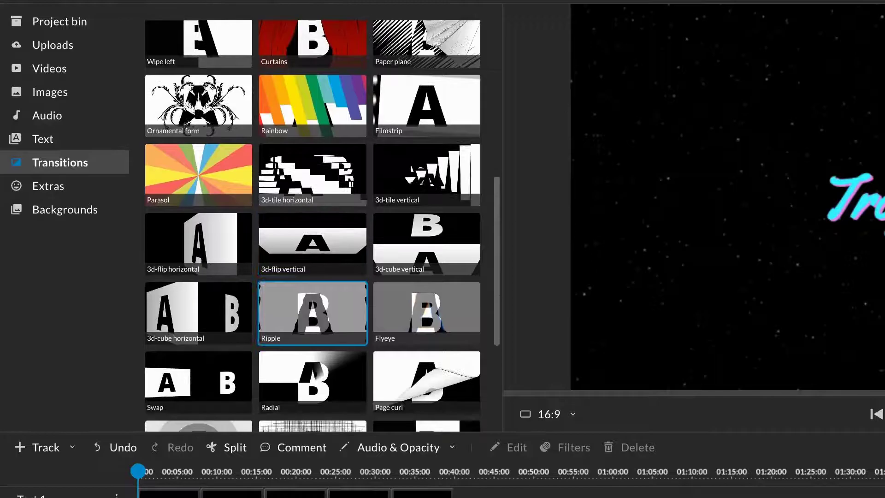
scroll(326, 327, "down", 4)
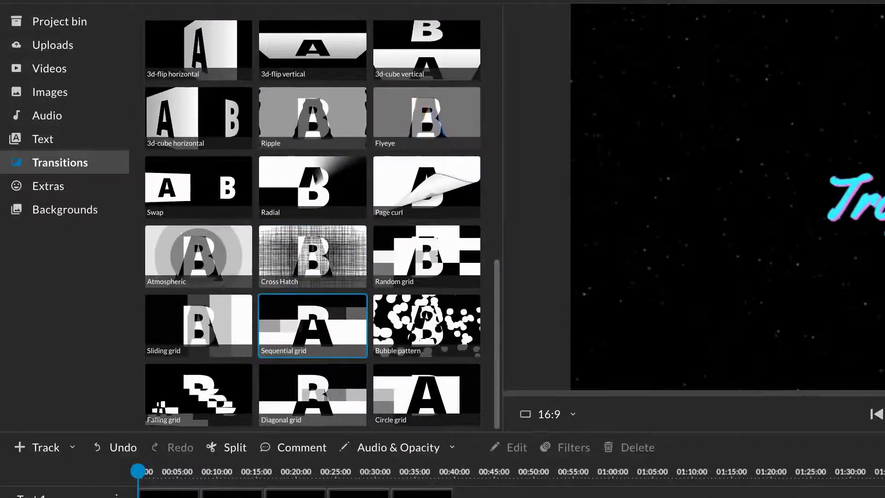
scroll(326, 328, "down", 3)
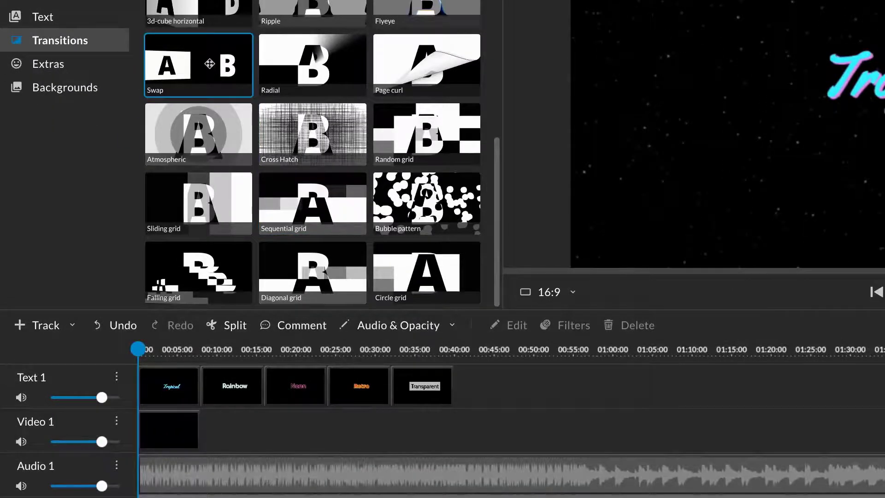
mouse_move(210, 63)
left_mouse_down()
mouse_move(175, 368)
mouse_move(148, 385)
left_mouse_up()
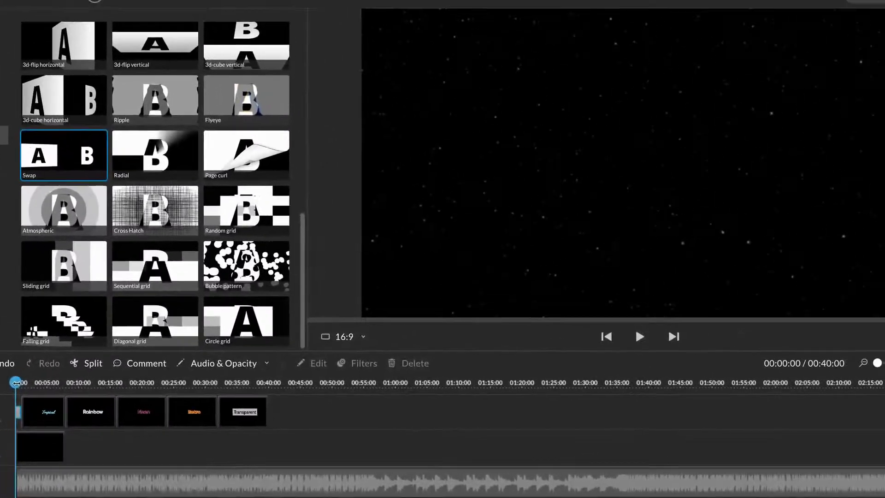
key("space")
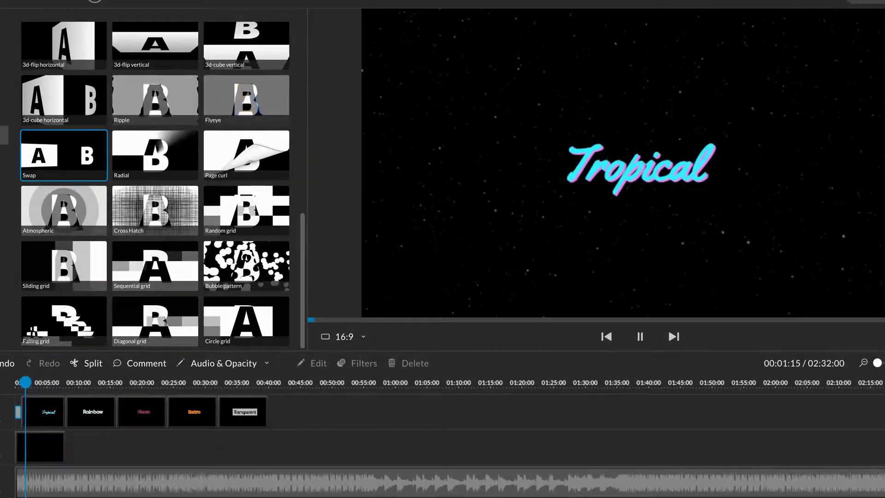
key("space")
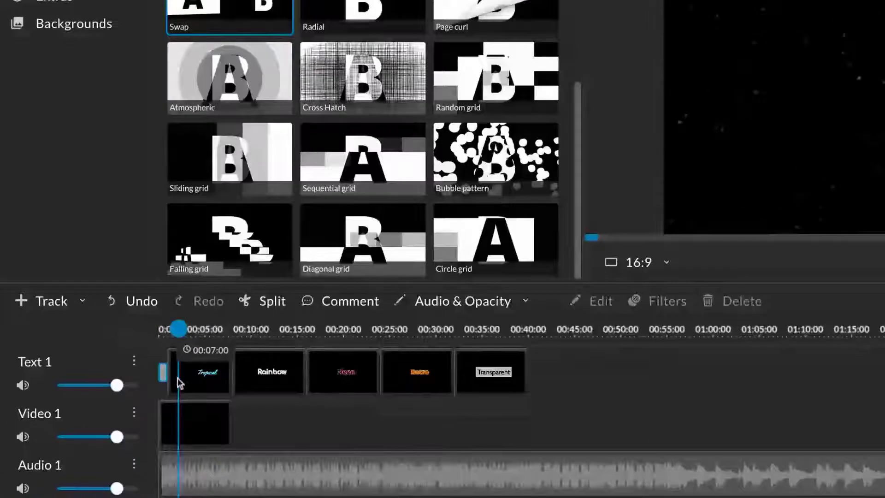
- Open the Tropical title for editing and replace its text with "Creativity"
left_click(178, 378)
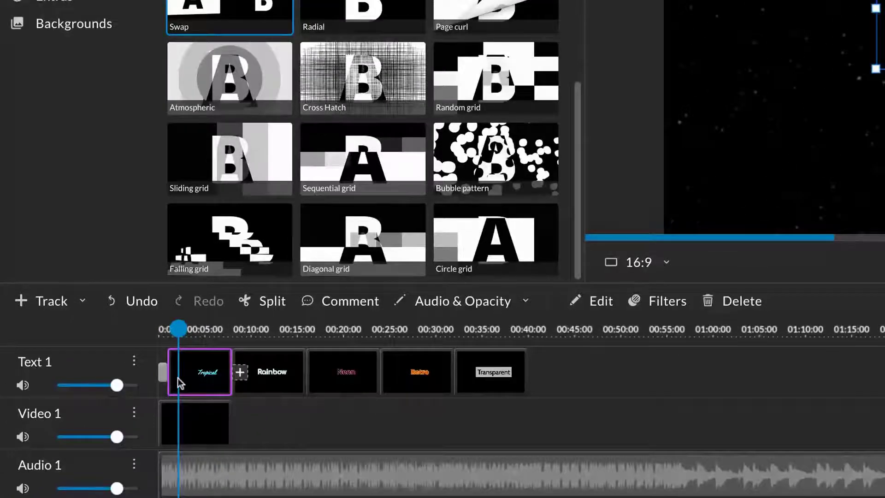
double_click(178, 378)
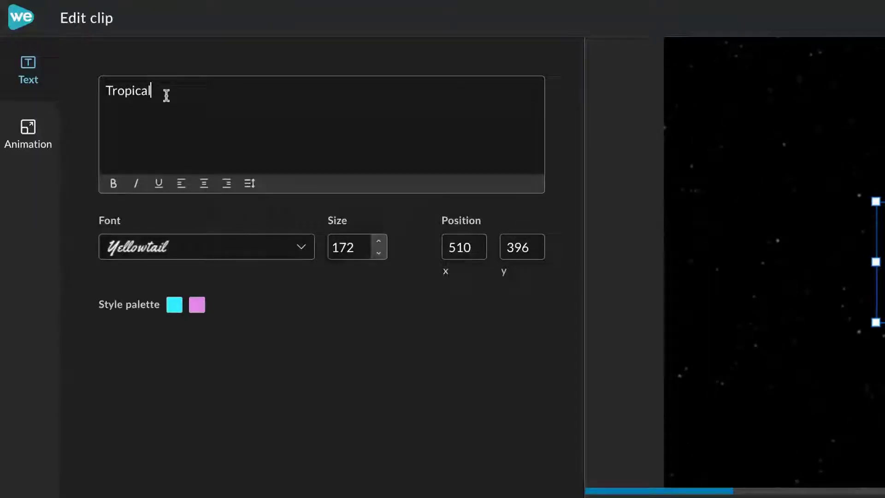
left_click_drag(164, 92, 99, 90)
type("Creativity")
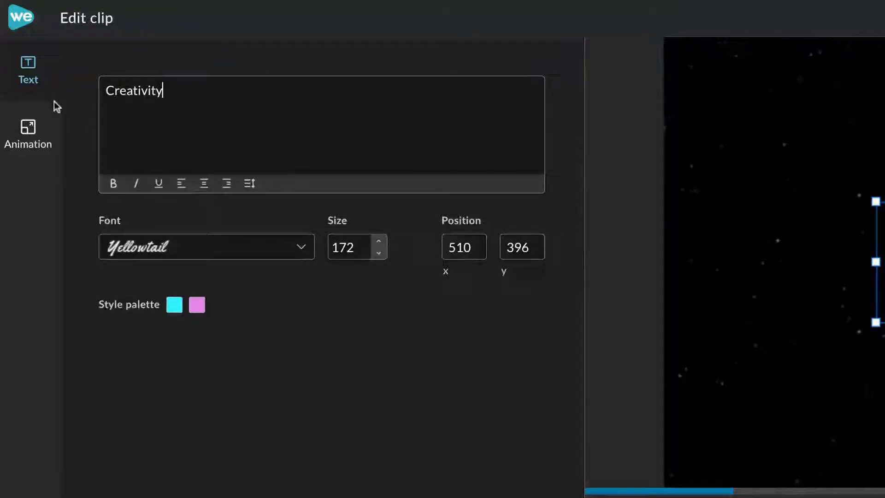
- Animate the Creativity title with an end position scale of 2, and compare its start and end positions
left_click(51, 133)
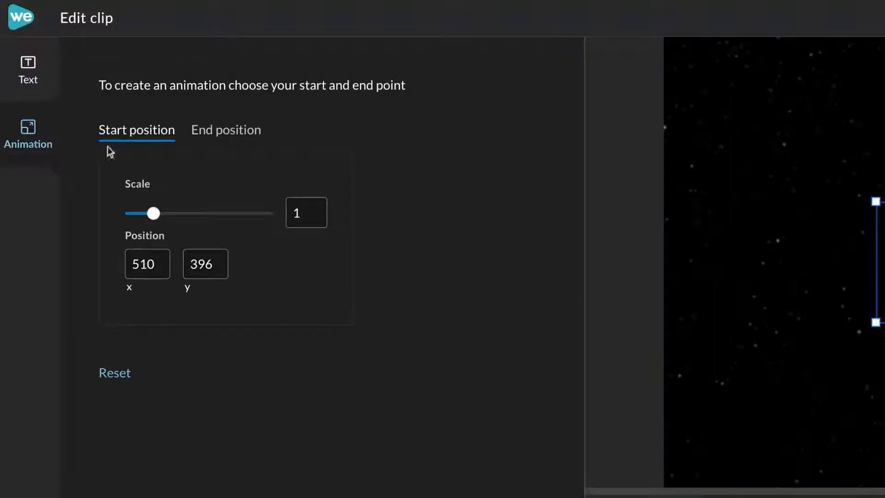
left_click(214, 145)
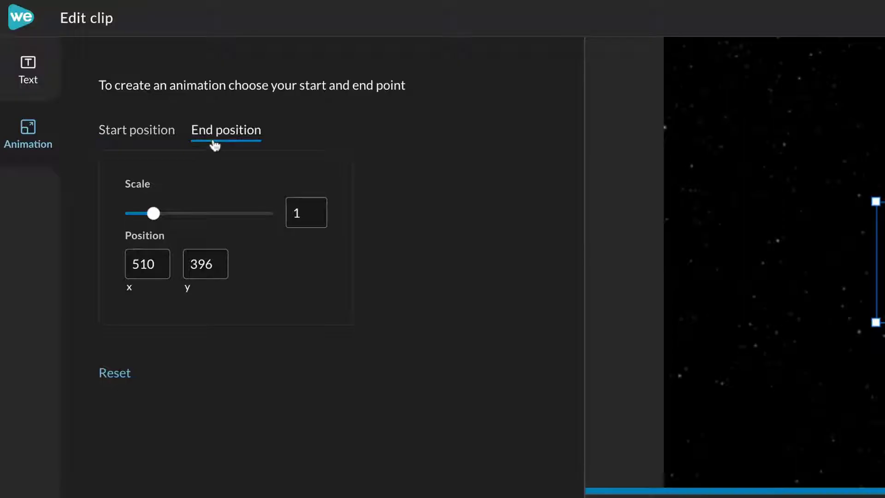
left_click(307, 217)
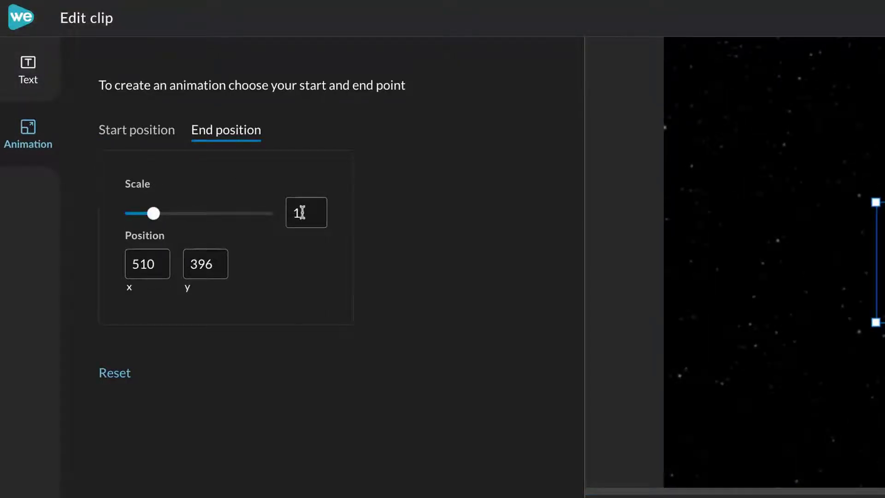
key("BackSpace")
type("2")
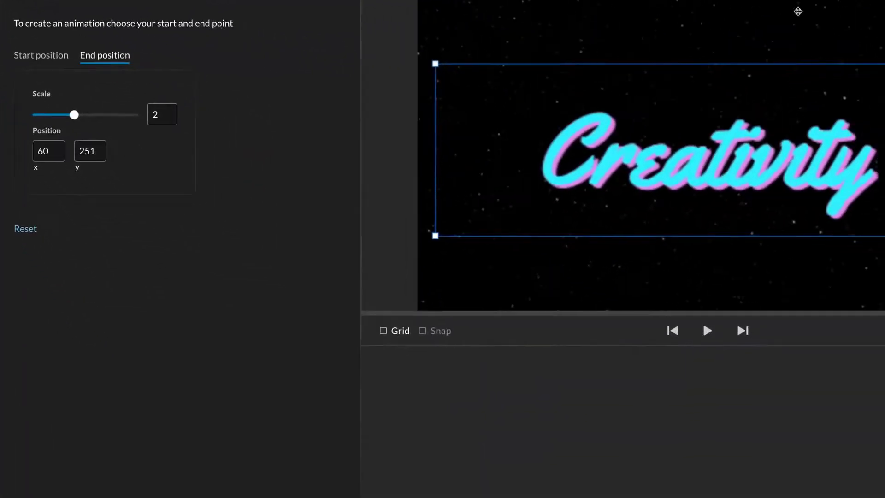
left_click(59, 62)
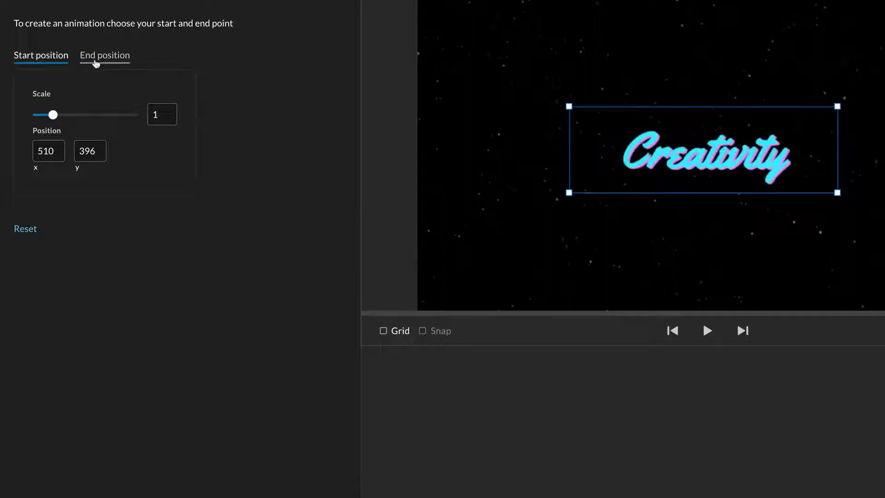
left_click(116, 62)
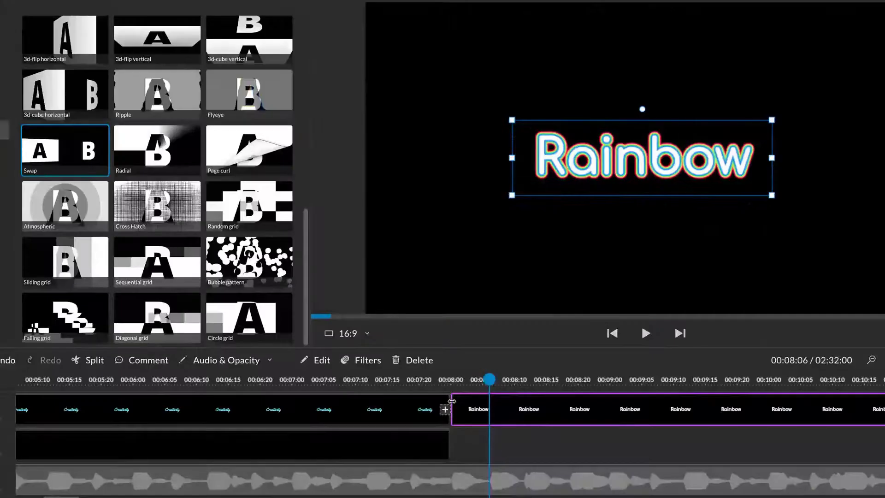
- Trim the start of the Rainbow title to widen the gap before it, and add the Swap transition to the end of the Creativity title
left_click_drag(456, 397, 450, 407)
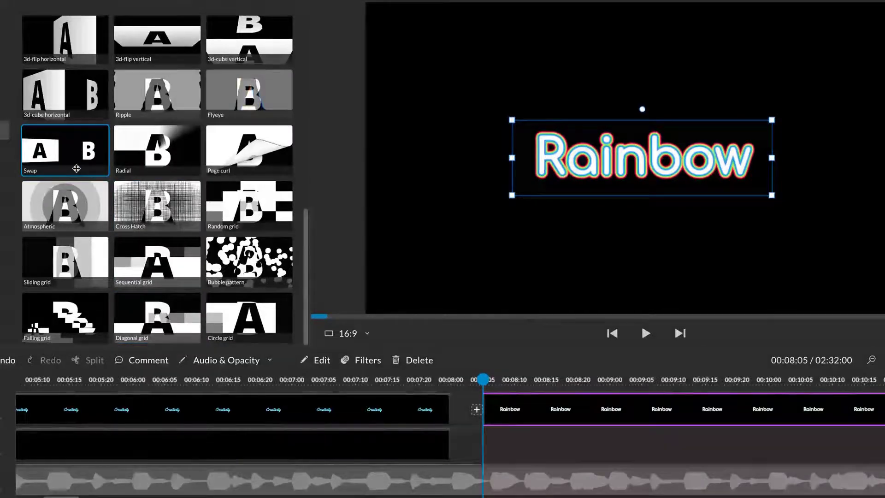
left_click(66, 153)
left_click_drag(327, 340, 371, 410)
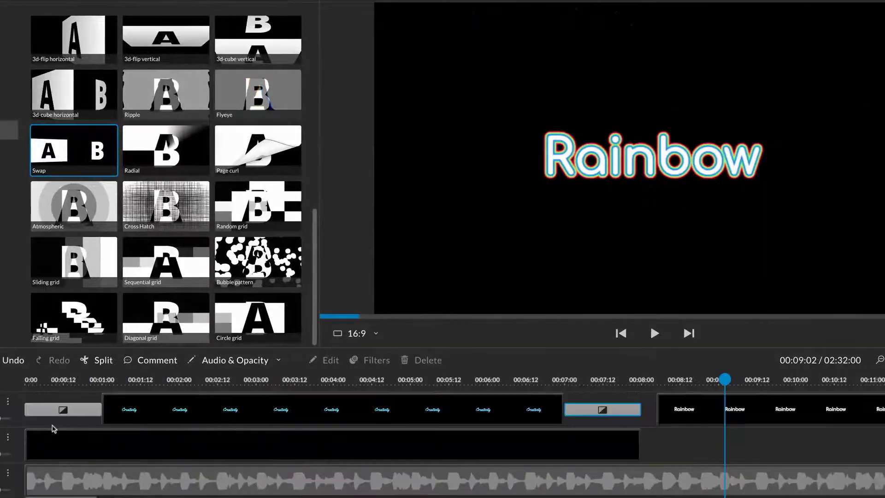
- Add a new Video / Text track to the timeline
left_click(57, 362)
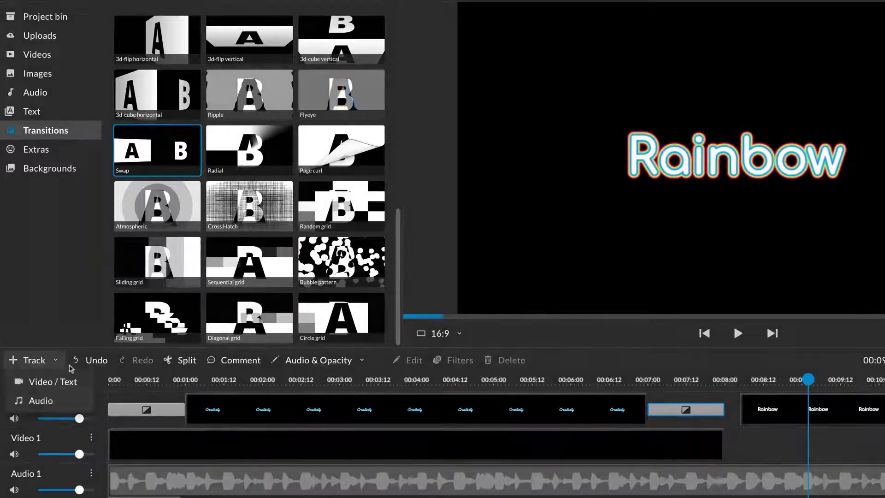
left_click(83, 383)
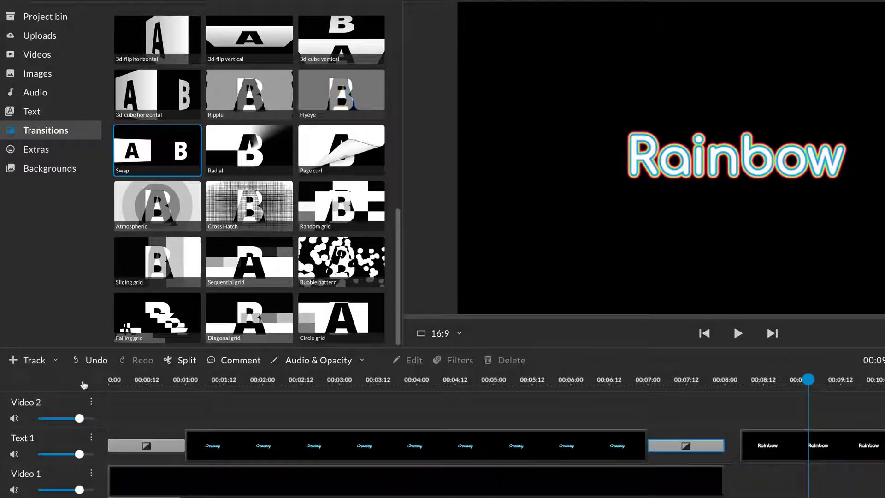
- Add the first plain Sample title to the Video 2 track above the Creativity title and replace its text with "Explore"
left_click(72, 111)
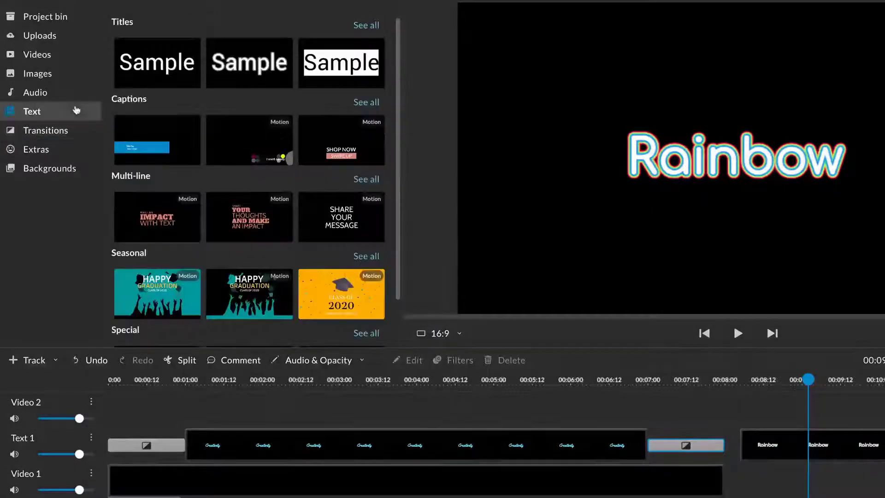
left_click(150, 58)
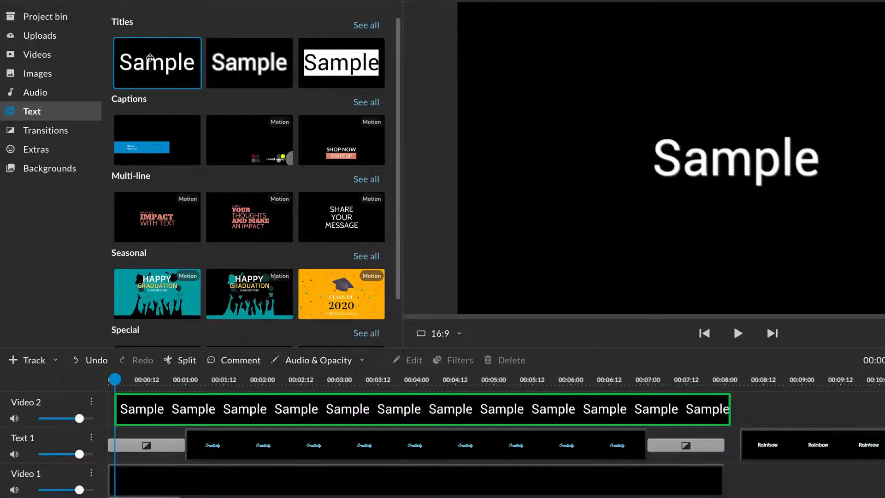
left_click_drag(110, 378, 243, 379)
double_click(251, 414)
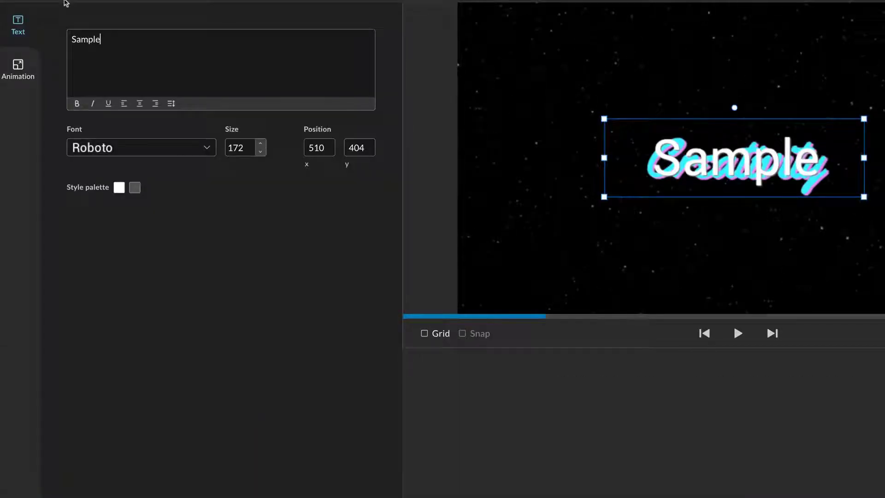
type("Explore")
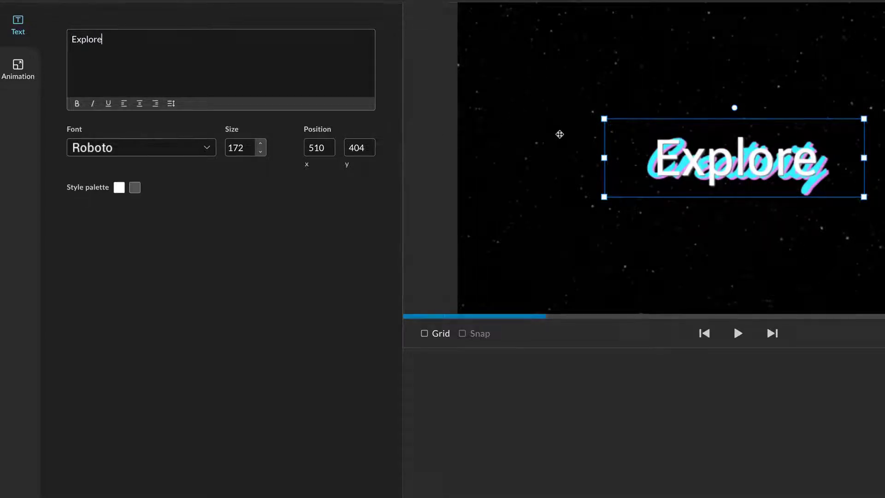
- Shrink the Explore title to size 48, place it along the upper edge of Creativity, and colour it grey
left_click_drag(605, 119, 687, 143)
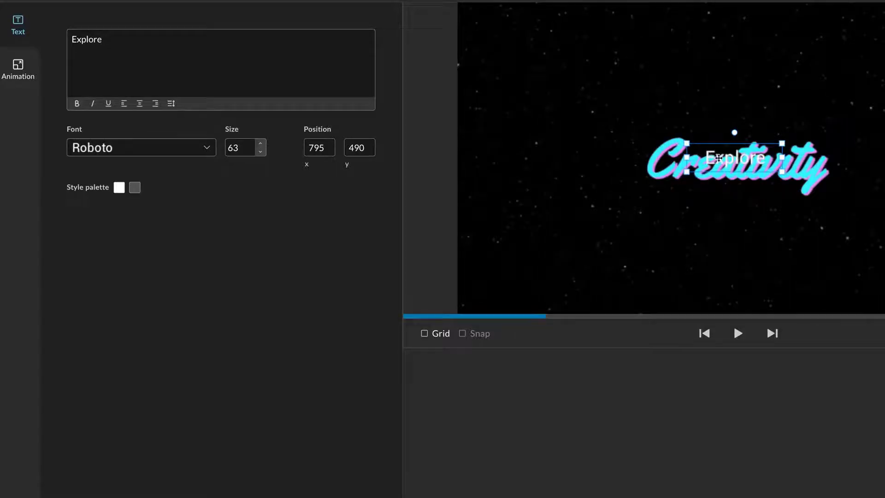
left_click(119, 188)
left_click(143, 221)
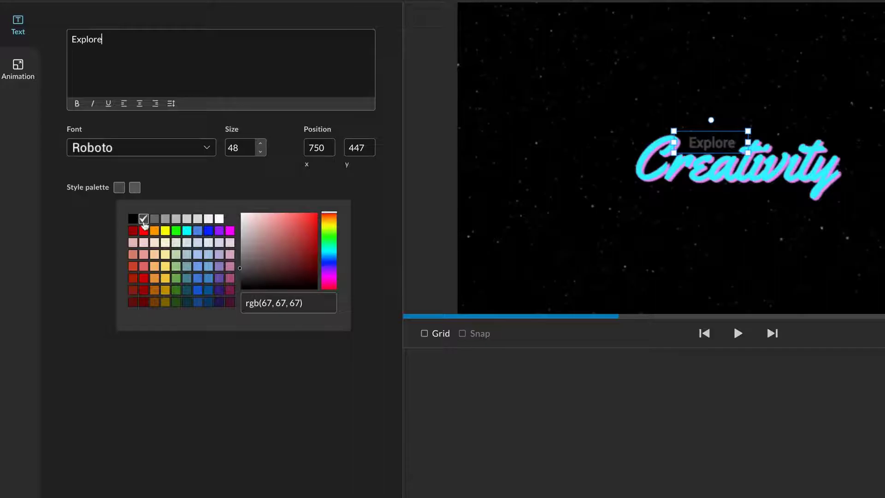
- Animate the Explore title with an end position scale of 1.3 and reposition it over the enlarged Creativity text
left_click(22, 74)
left_click(165, 74)
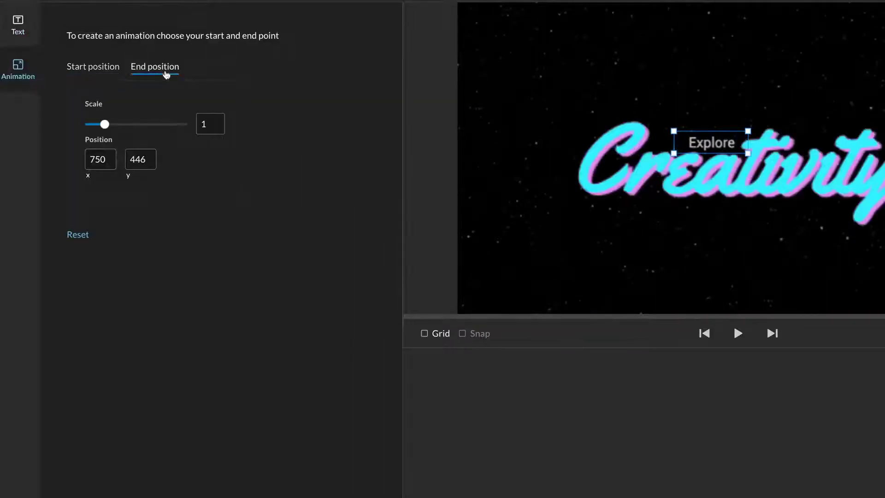
left_click(214, 123)
type(".3")
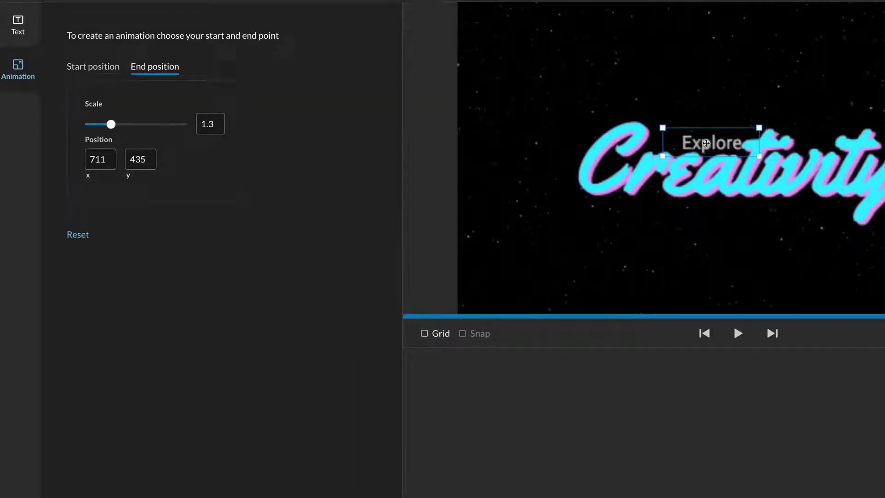
left_click_drag(722, 148, 706, 143)
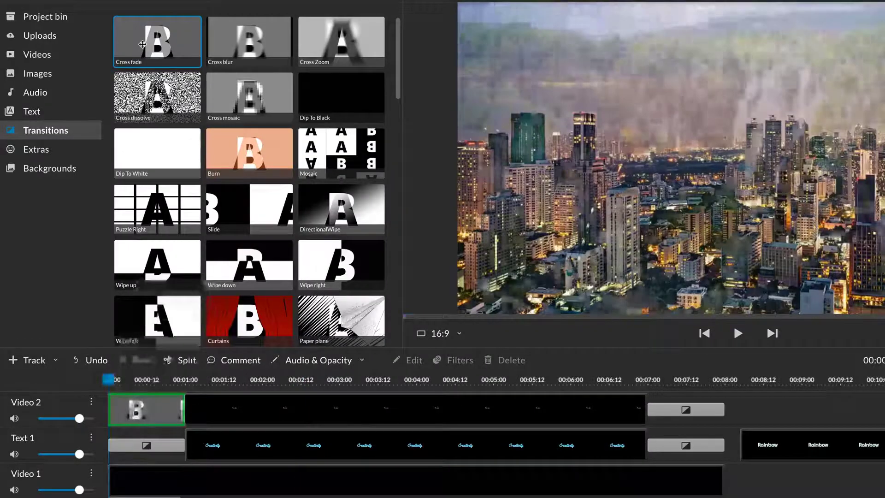
- Add a Cross fade transition to the start of the Explore title and play the sequence from the beginning
left_click_drag(143, 44, 138, 409)
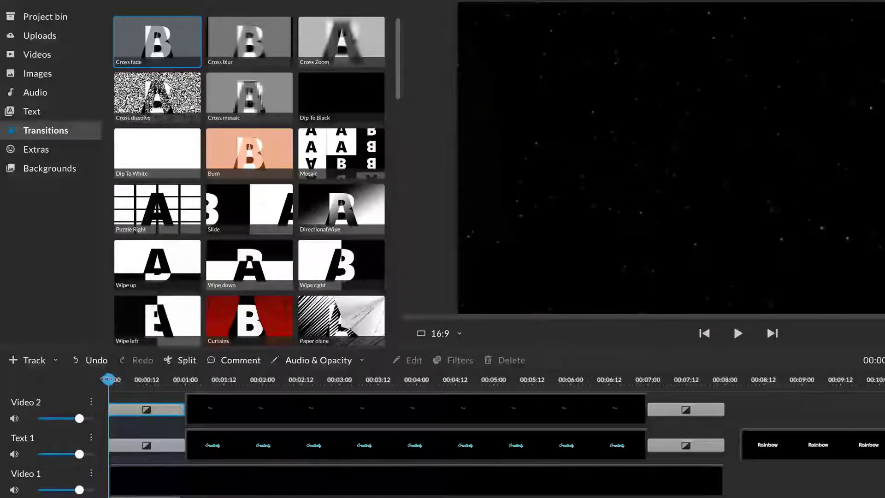
left_click(244, 412)
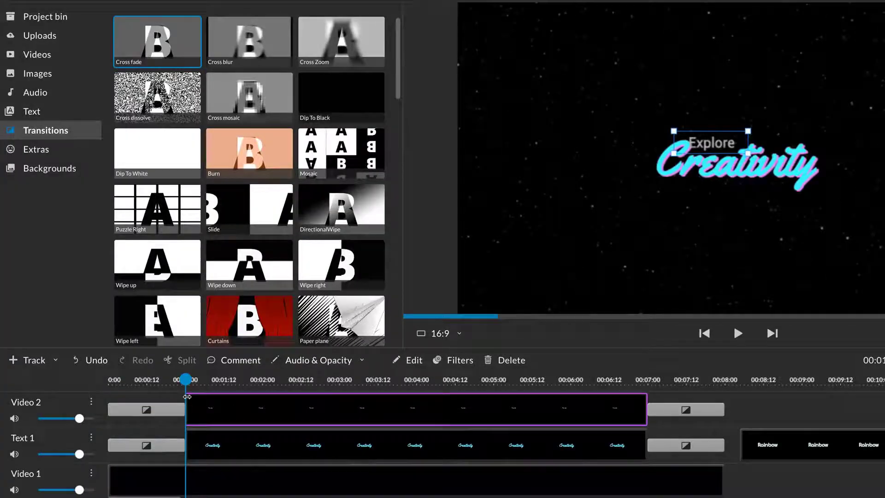
left_click_drag(186, 397, 108, 380)
key("space")
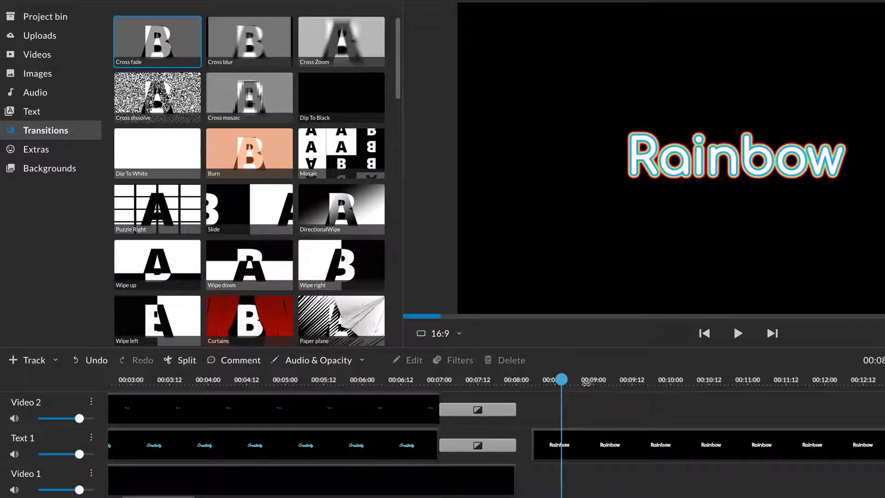
- Paste a copy of the Explore title on Video 2 above the Rainbow title and reset the copy's animation
key("ctrl+v")
left_click_drag(587, 410, 567, 409)
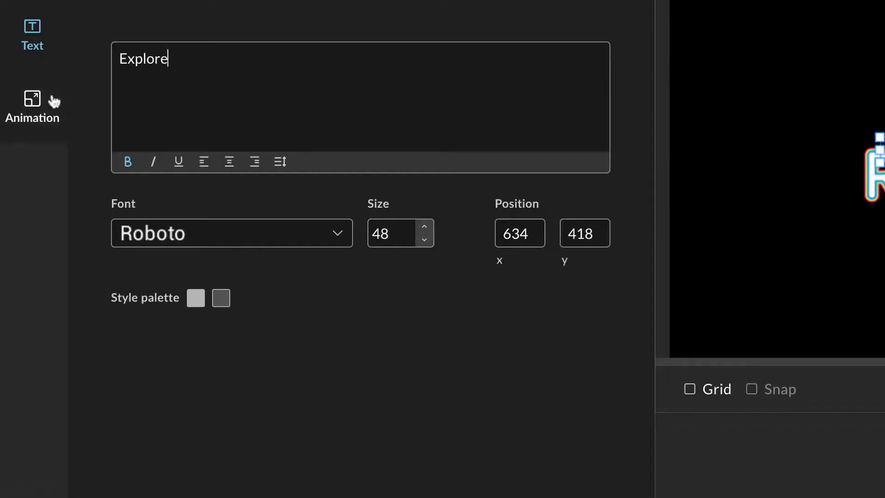
left_click(53, 101)
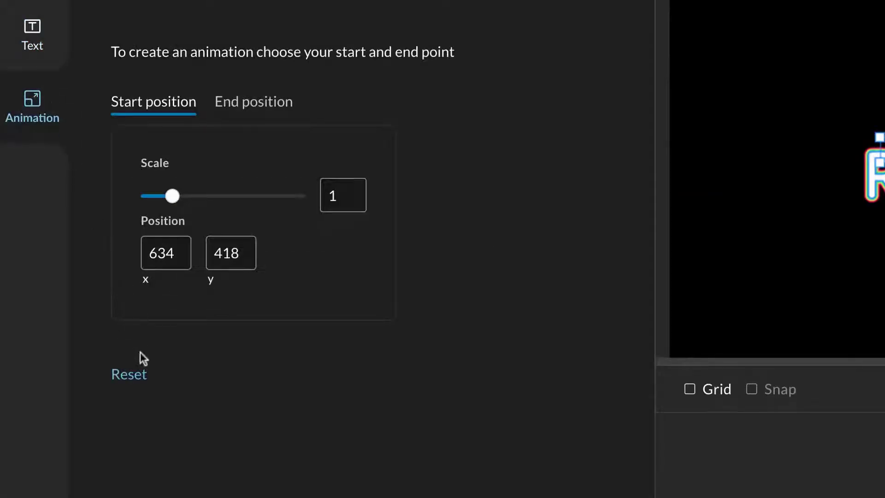
left_click(143, 386)
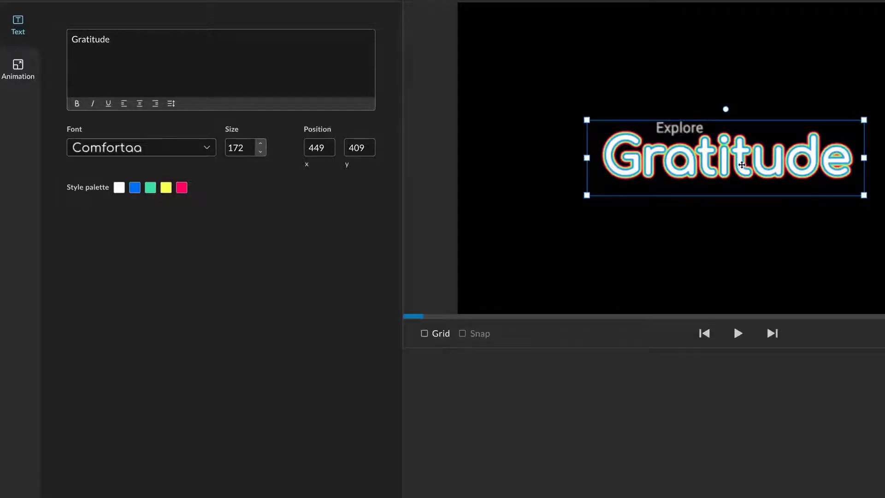
- Centre the Gratitude title horizontally at about x 476, y 411, using the grid as a guide, and hide the grid
key("Right")
key("Right")
key("Right")
key("Right")
key("Right")
key("Right")
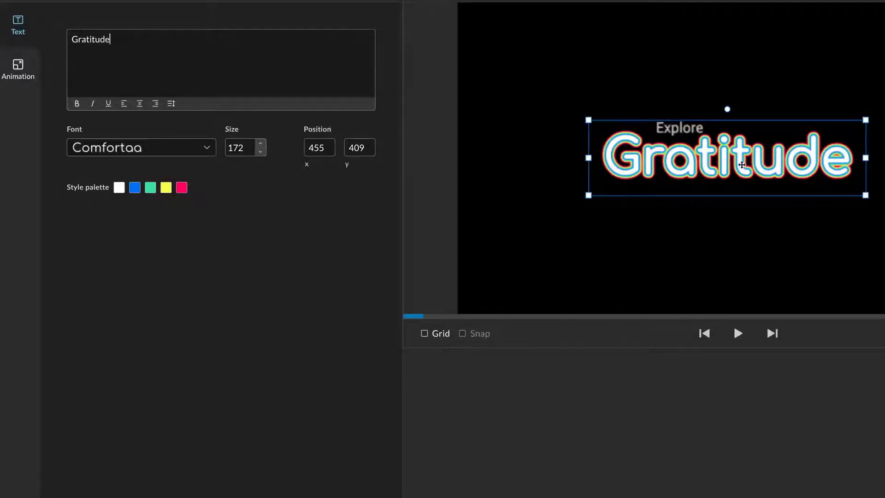
left_click(425, 333)
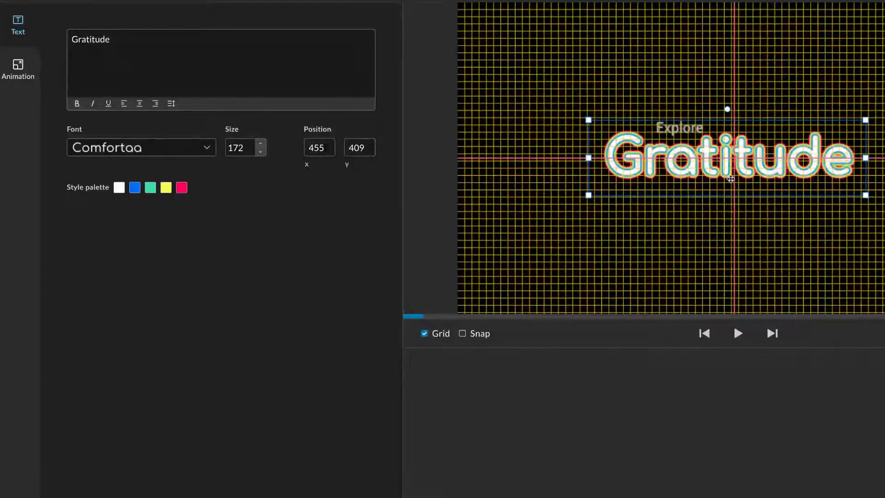
left_click_drag(731, 179, 737, 179)
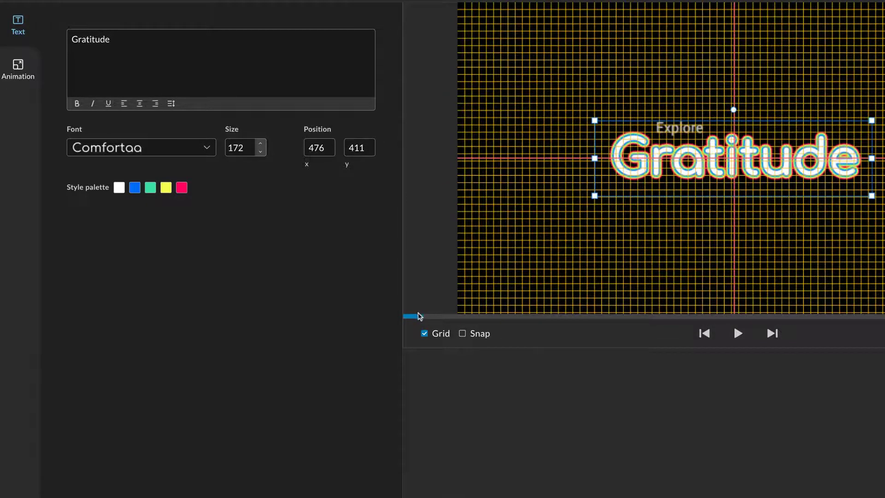
left_click(425, 333)
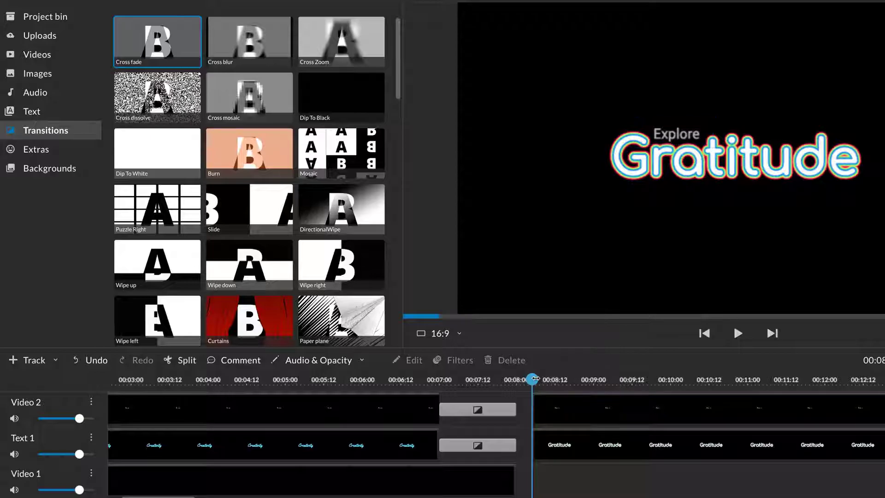
- Split both the second Explore title and the Gratitude title at the same point shortly after their start
left_click(565, 409)
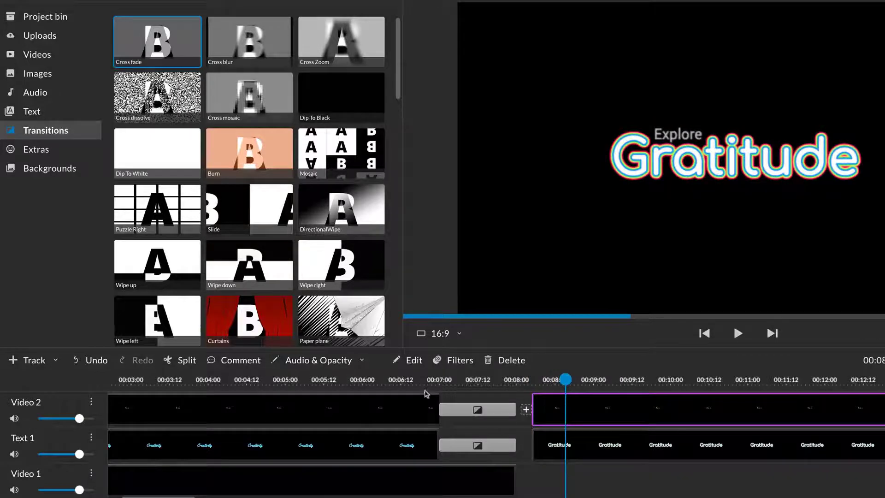
left_click(180, 360)
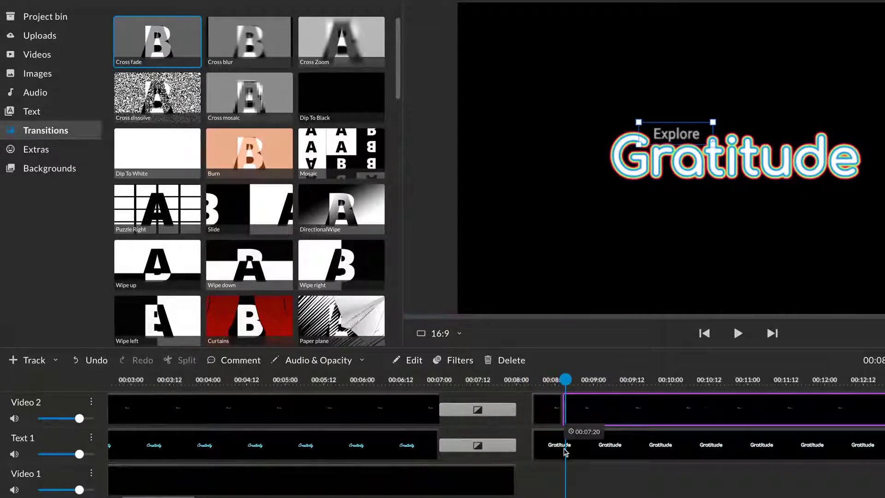
left_click(567, 451)
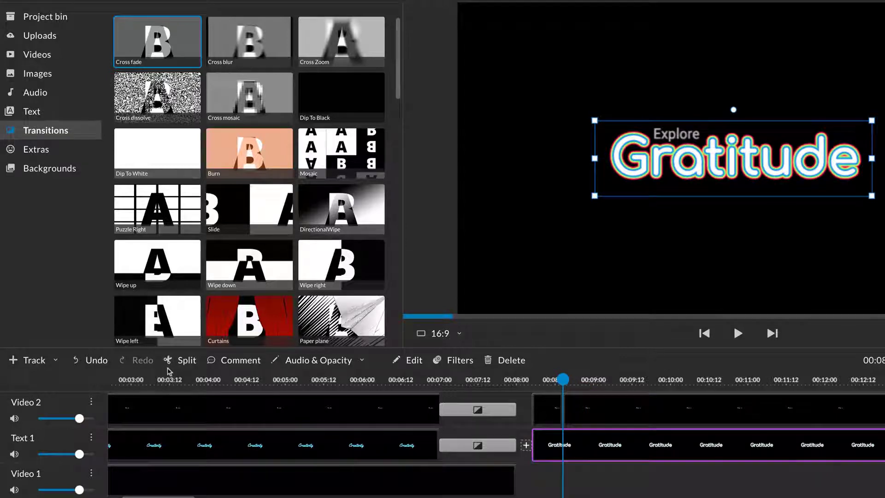
left_click(172, 361)
- Animate the short first part of Gratitude to start off-frame to the left at x -984, and check its end position
double_click(548, 442)
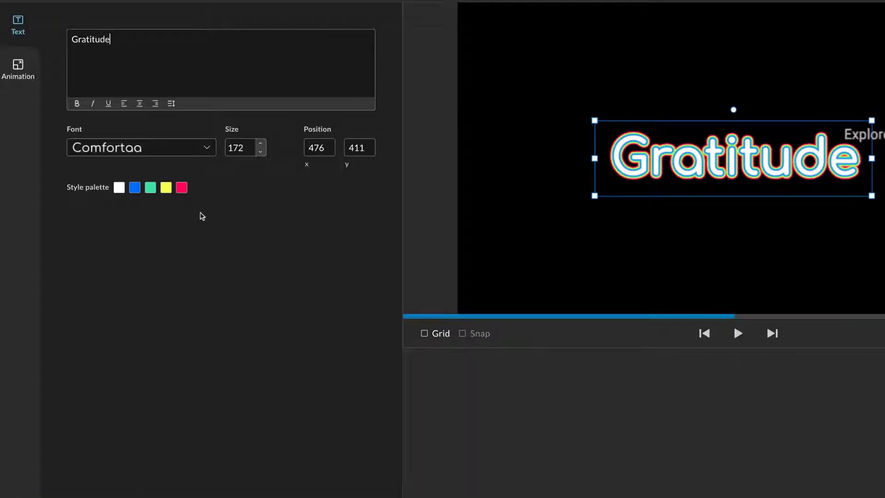
left_click(26, 67)
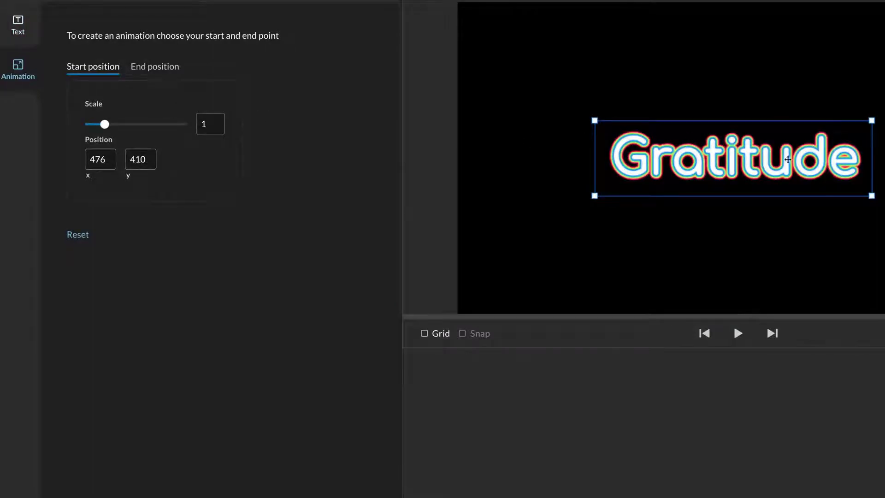
left_click_drag(850, 167, 427, 164)
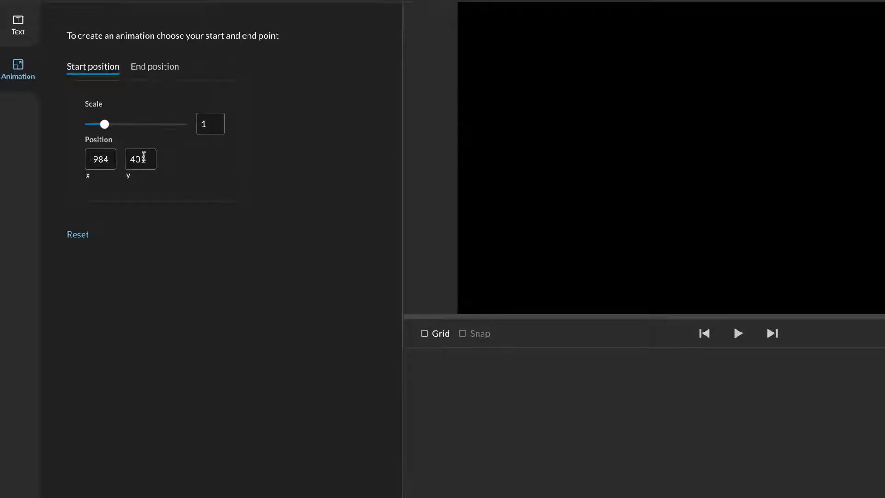
left_click(173, 69)
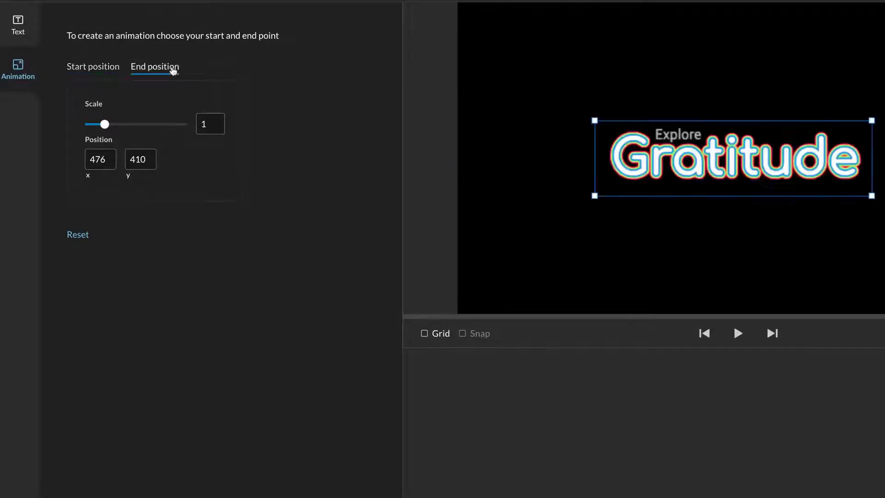
- Set the Explore title's animation start position off-frame to the right at x 1515, y 465, and play the Gratitude section
left_click(96, 73)
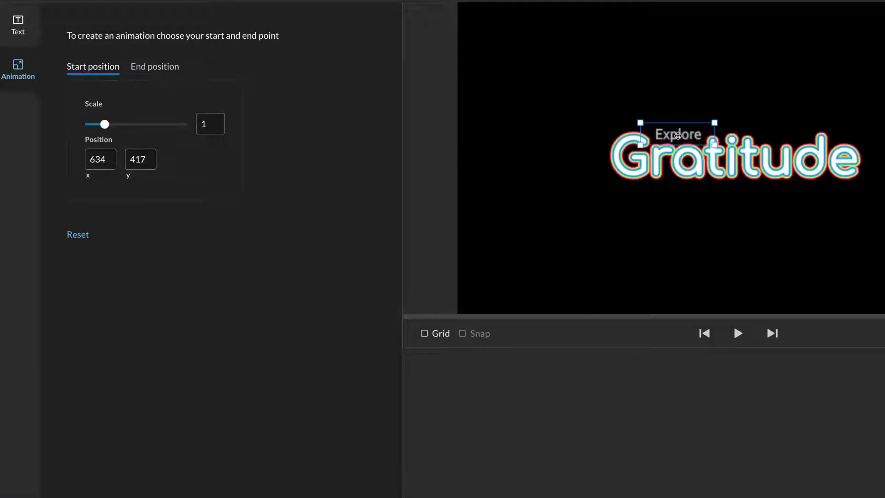
left_click(678, 135)
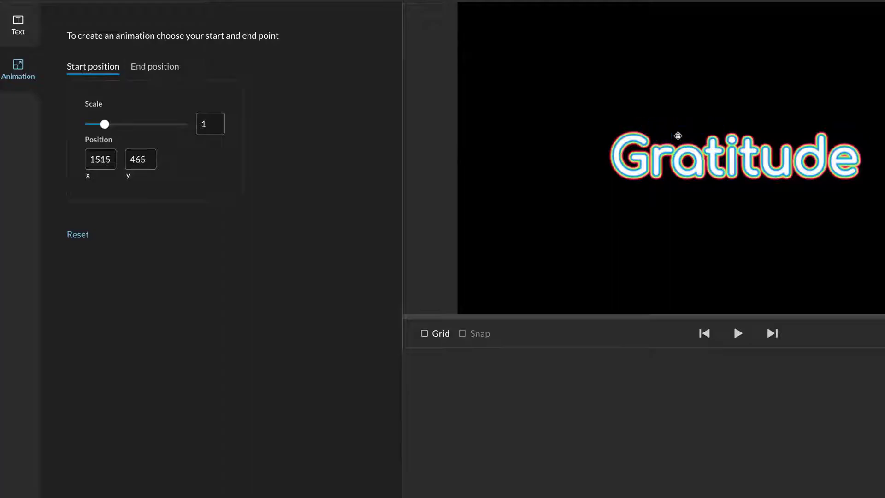
left_click(678, 136)
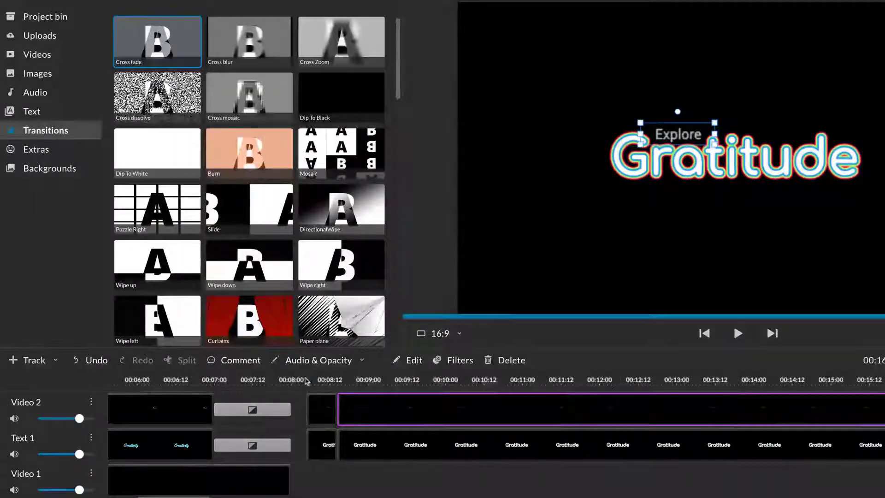
left_click(301, 379)
key("space")
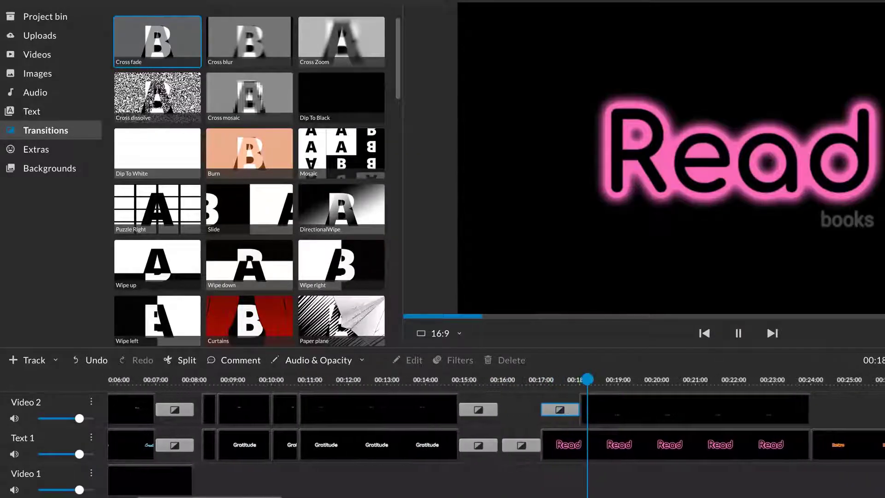
- Split the Read title just after 00:19:00 and slightly adjust the cut at the start of its second part
left_click(590, 445)
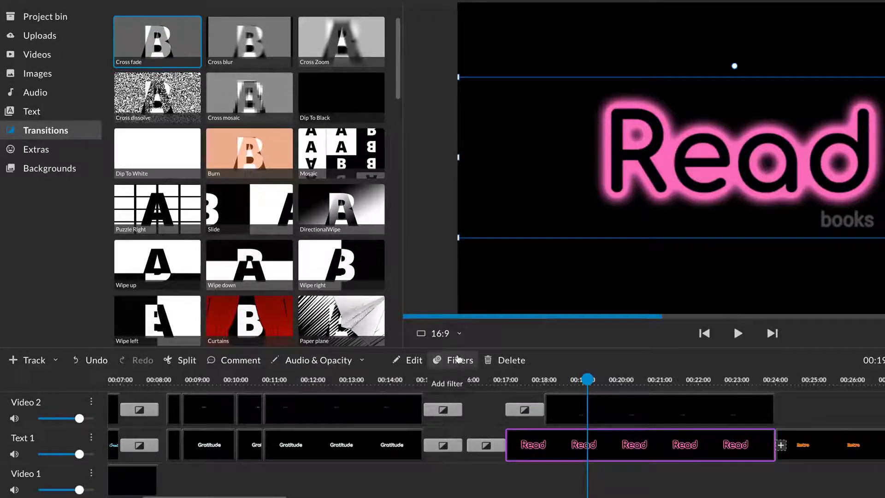
left_click(190, 360)
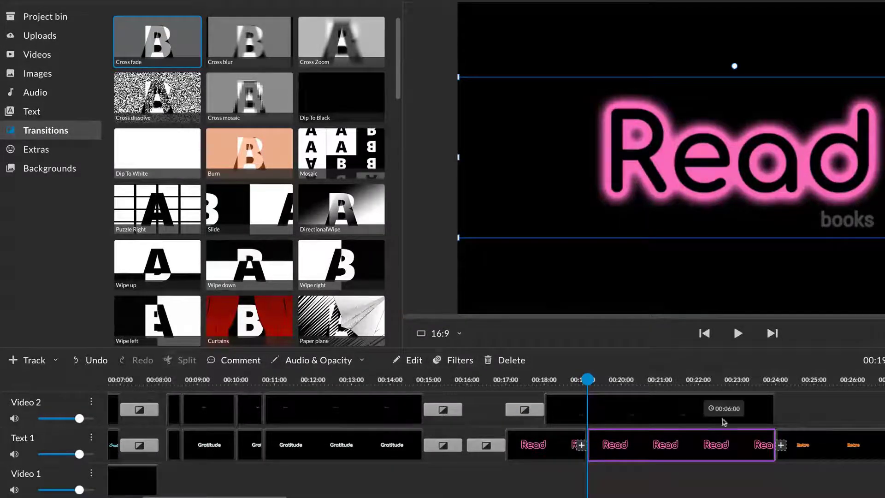
key("plus")
key("plus")
key("plus")
key("plus")
key("plus")
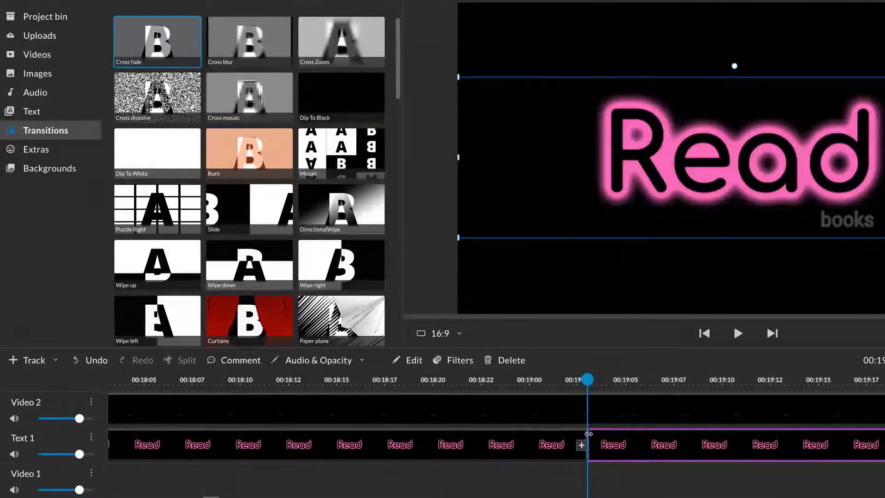
left_click_drag(588, 434, 607, 419)
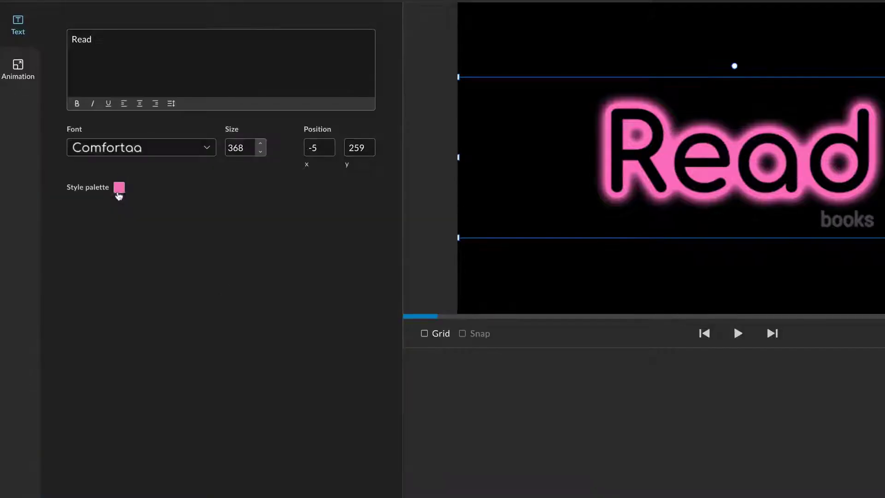
- Recolour the second part of the Read title turquoise and play the colour change
left_click(119, 189)
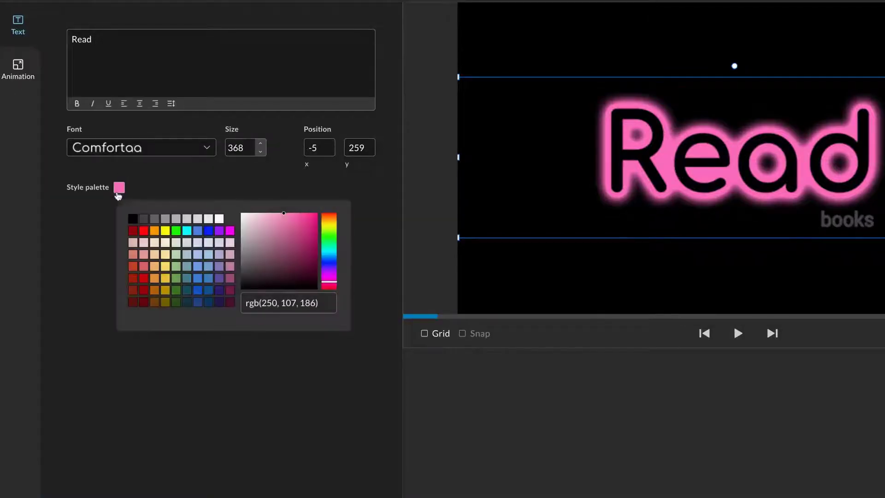
left_click_drag(335, 286, 335, 249)
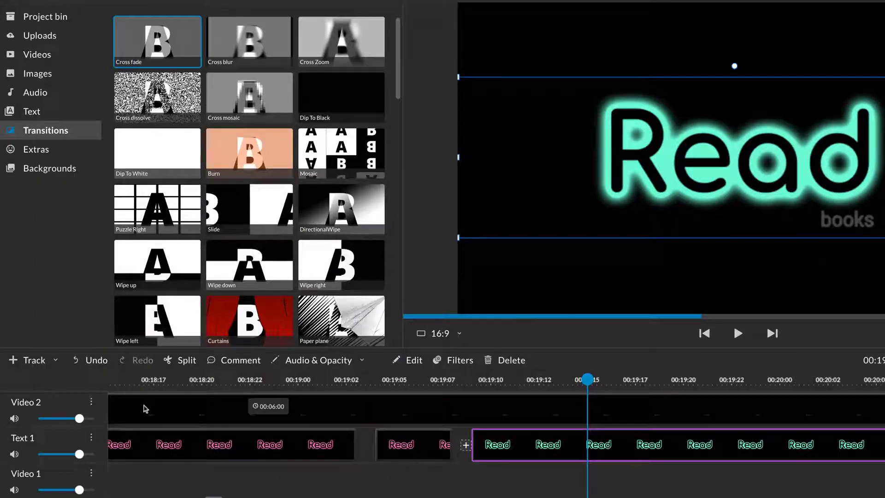
left_click(138, 380)
key("space")
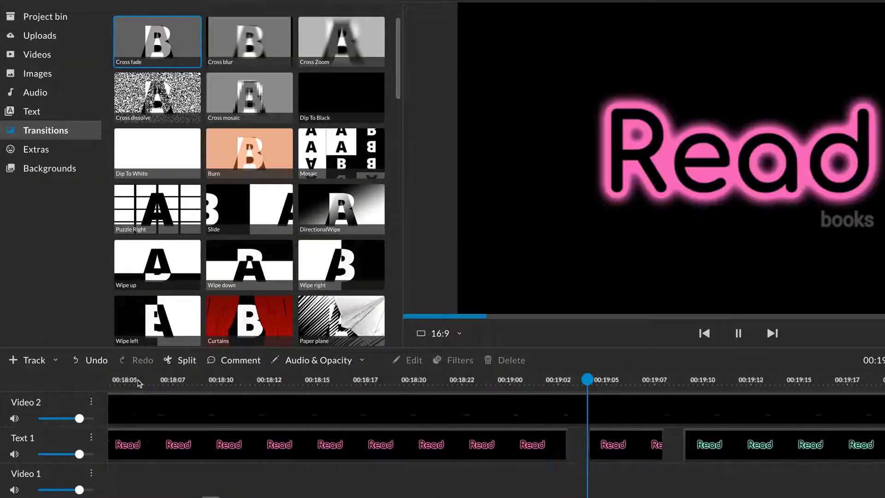
key("space")
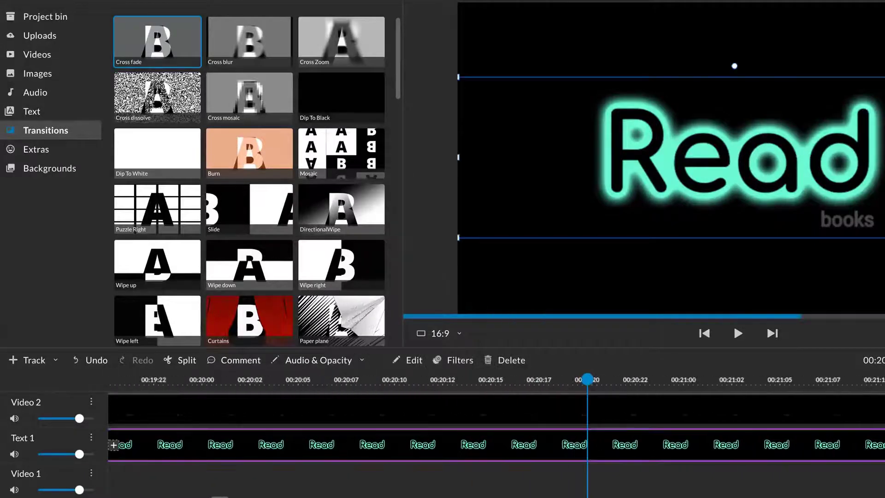
- Split the turquoise Read title at 00:21:00 and again just before 00:21:03, leaving a short piece between the cuts
left_click(184, 364)
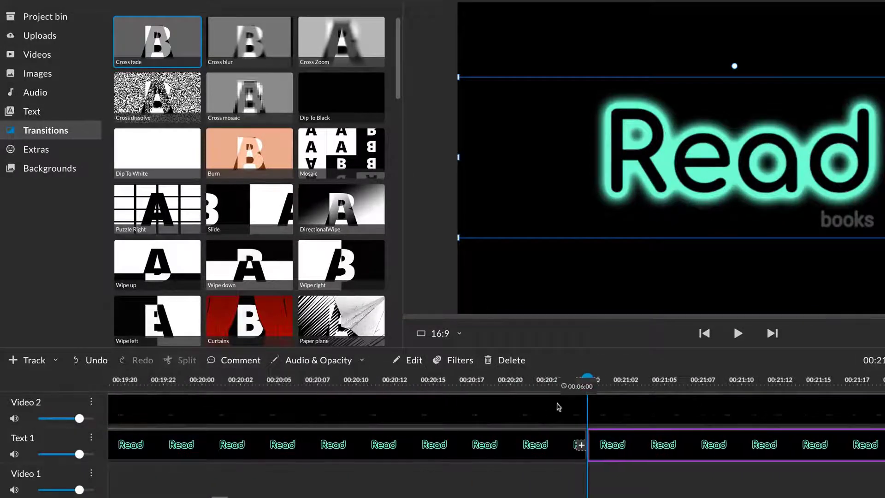
left_click_drag(589, 380, 630, 380)
left_click(190, 362)
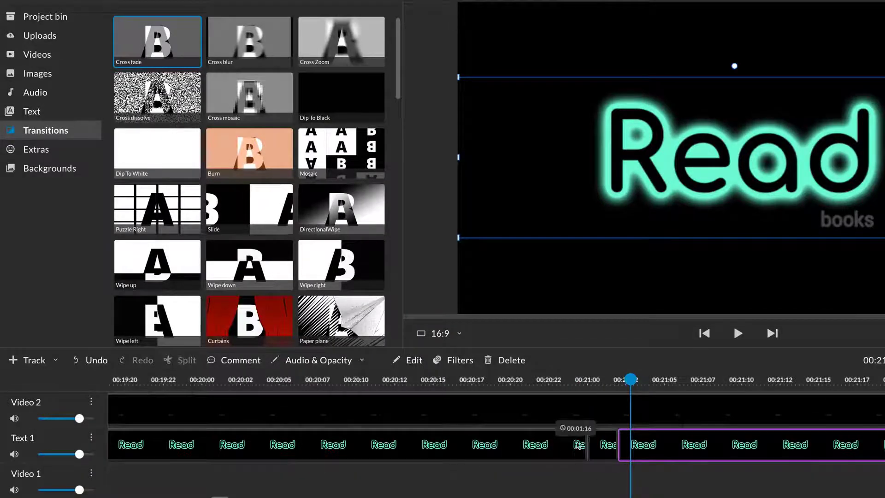
- Slightly enlarge the text of the short turquoise Read piece that starts at 00:21:00
left_click(599, 450)
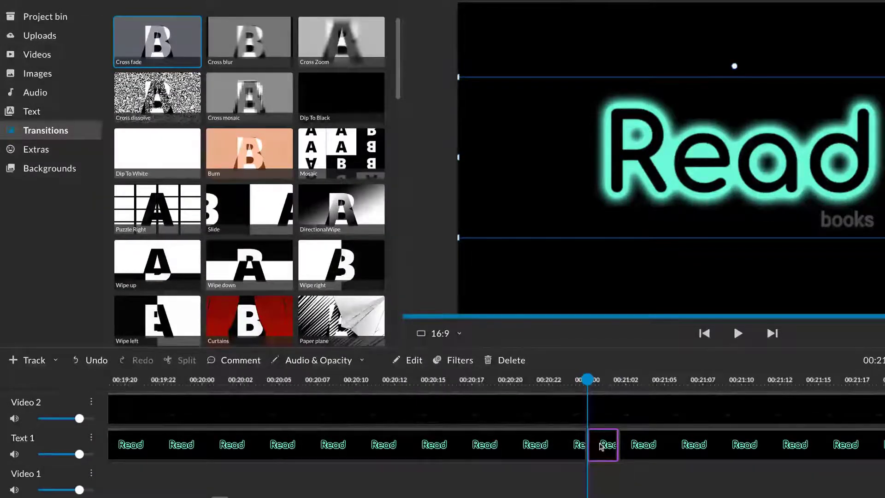
key("ctrl+z")
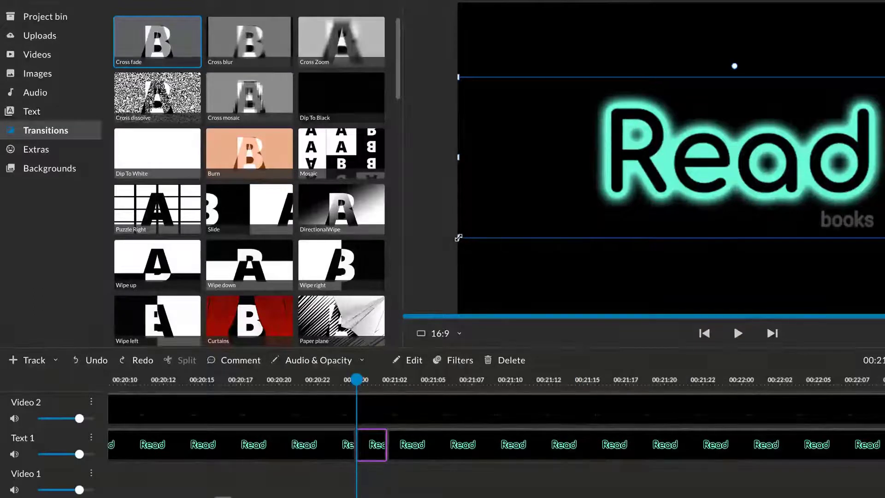
left_click_drag(458, 237, 458, 238)
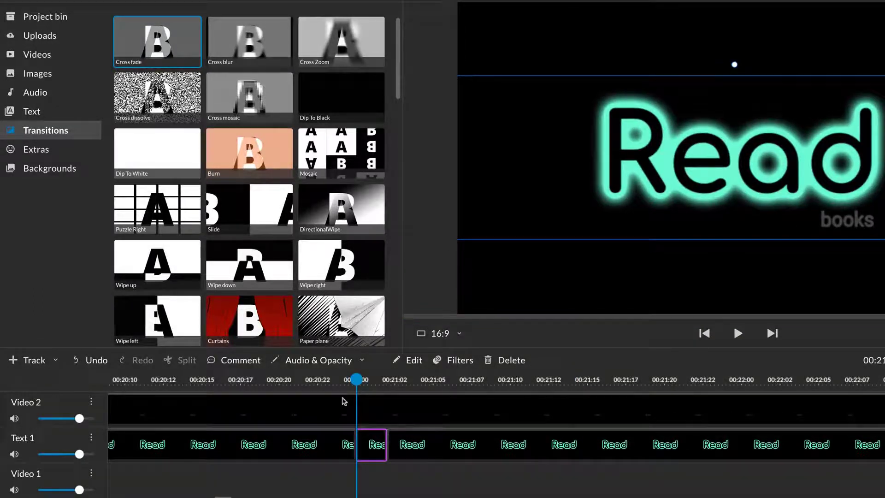
left_click(386, 435)
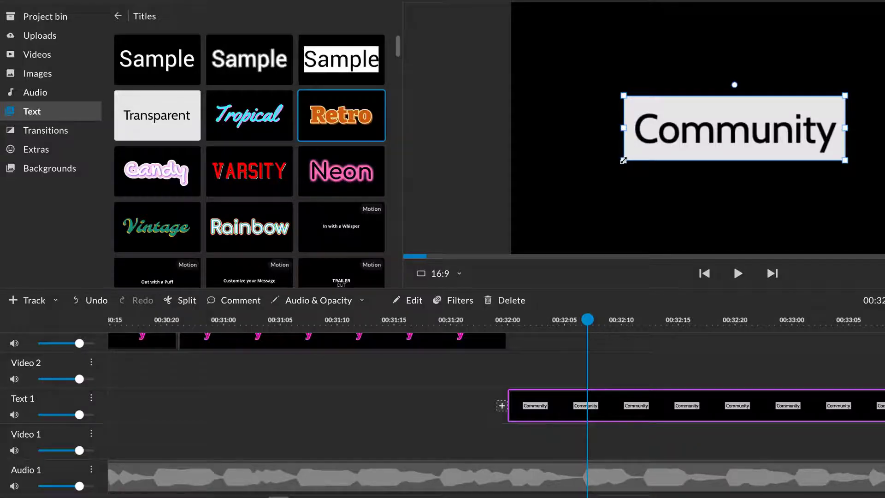
- Enlarge the Community title to the frame's left edge and add a dot and blank line before its text, plus an extra line after it
left_click_drag(622, 161, 512, 193)
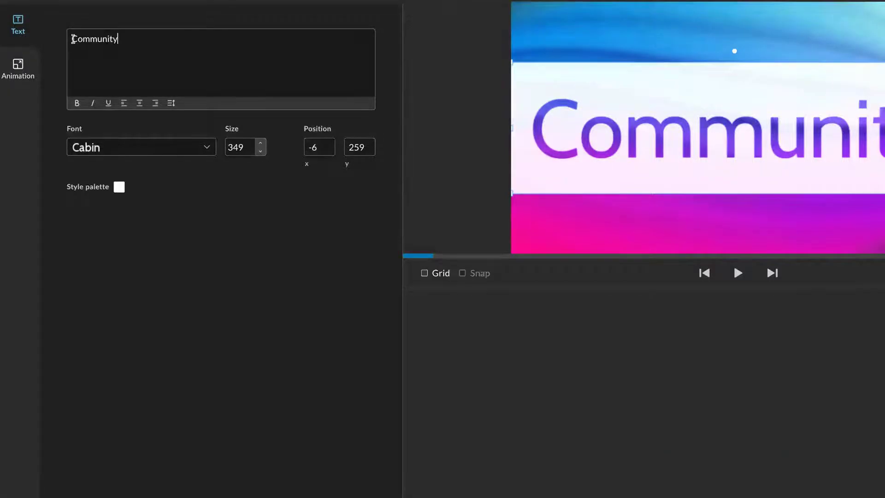
key("Return")
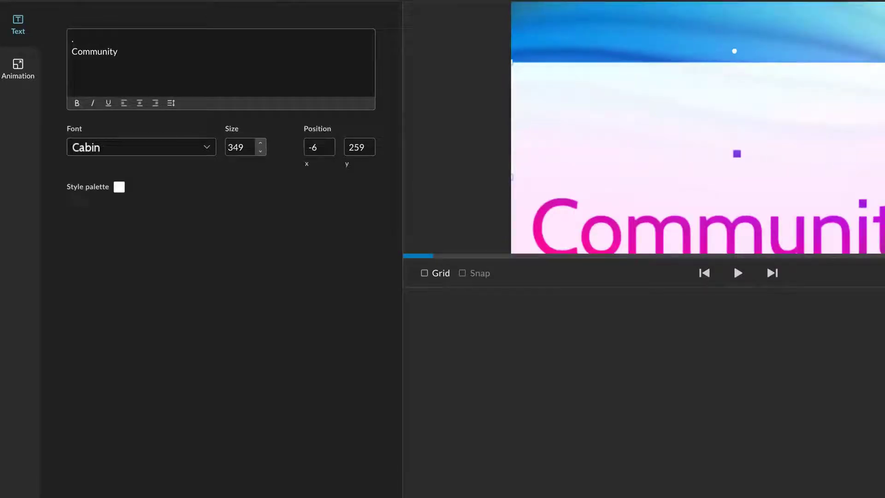
key("Return")
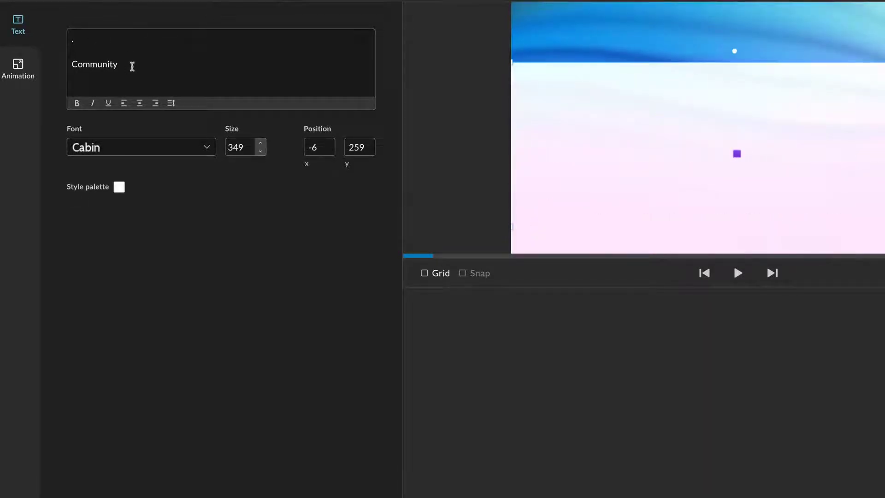
key("Return")
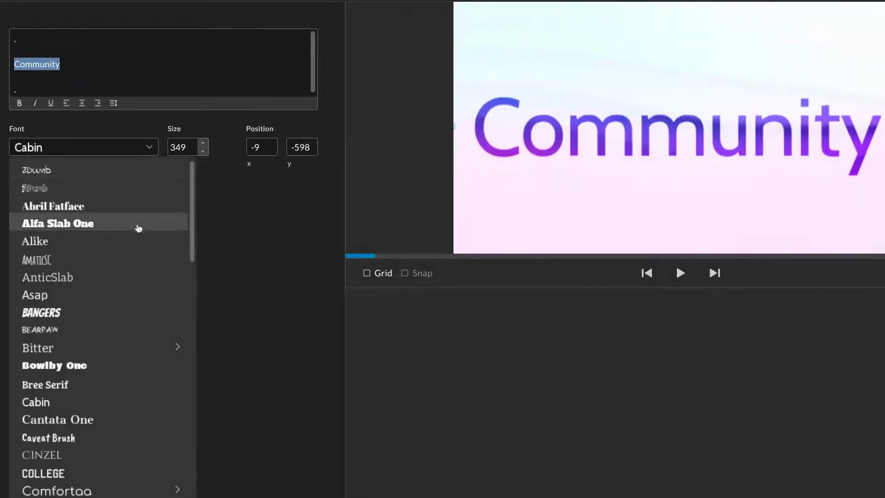
- Set the Community title's font to Alfa Slab One and reduce its size to 287
left_click(138, 228)
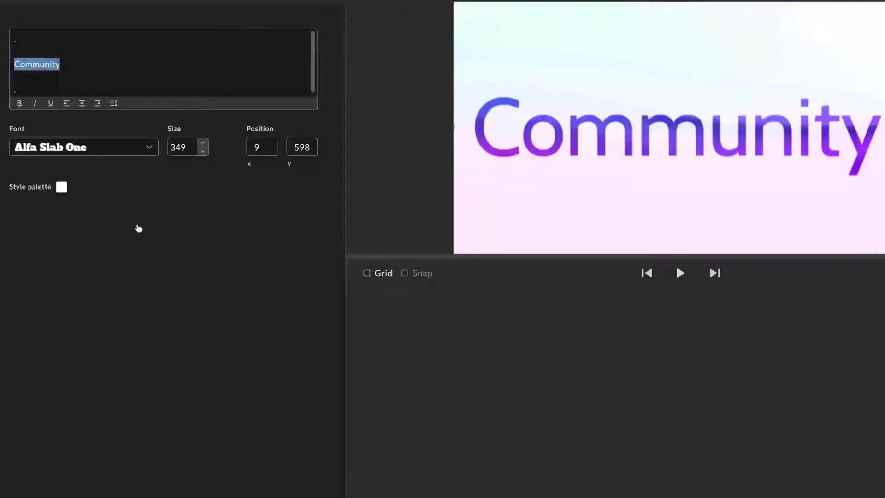
left_click(203, 152)
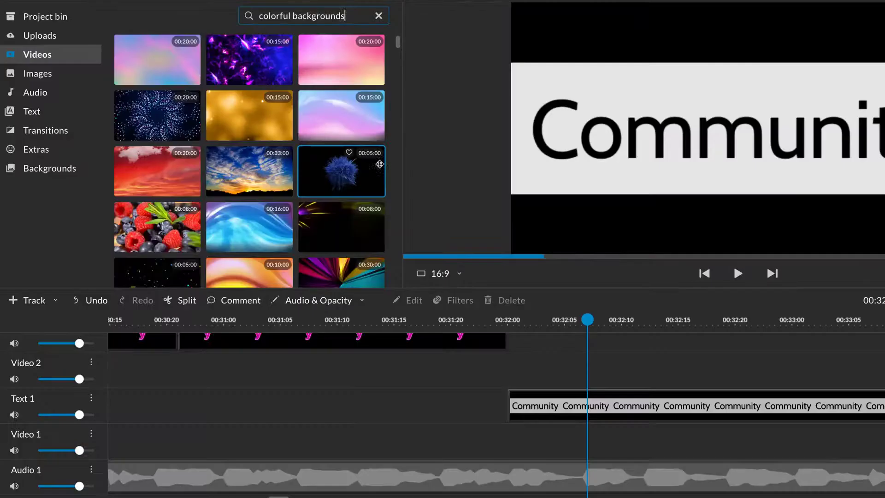
- Place the 15-second blue-to-pink wavy video from the "colorful backgrounds" results on Video 1 beneath the Community title at 00:32:00
scroll(379, 164, "down", 10)
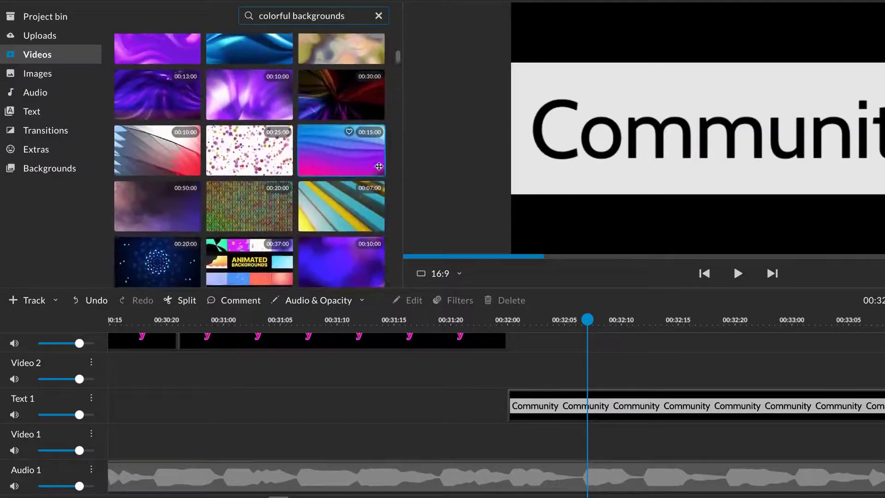
scroll(369, 147, "down", 1)
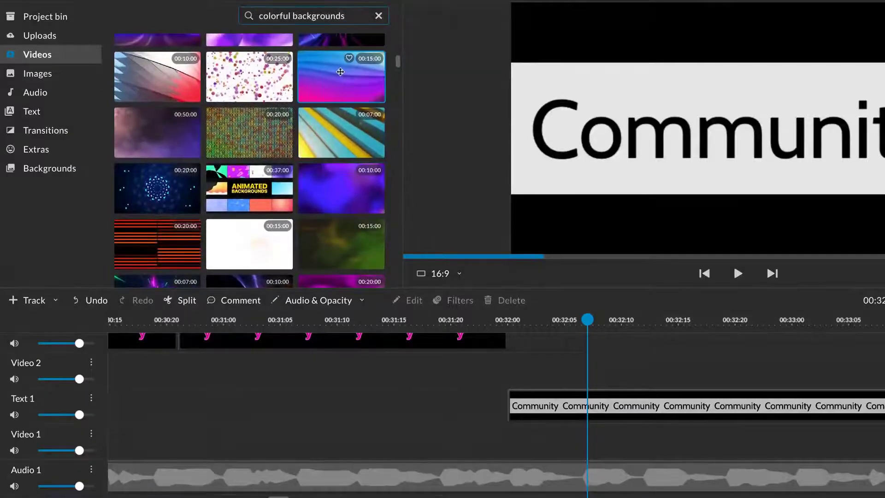
left_click_drag(344, 78, 501, 459)
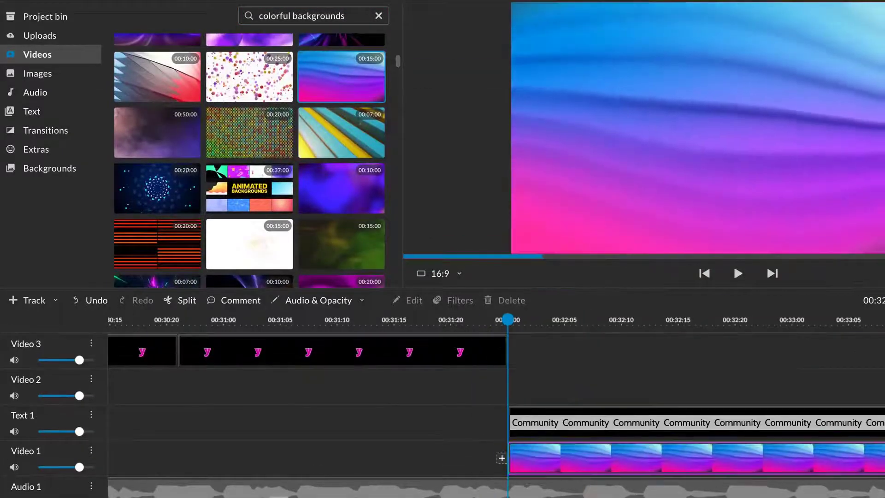
- Open the Community title for editing a few frames after its start and change its style palette colour to black
left_click(548, 423)
key("Right")
key("Right")
key("Right")
key("Right")
key("Right")
key("Right")
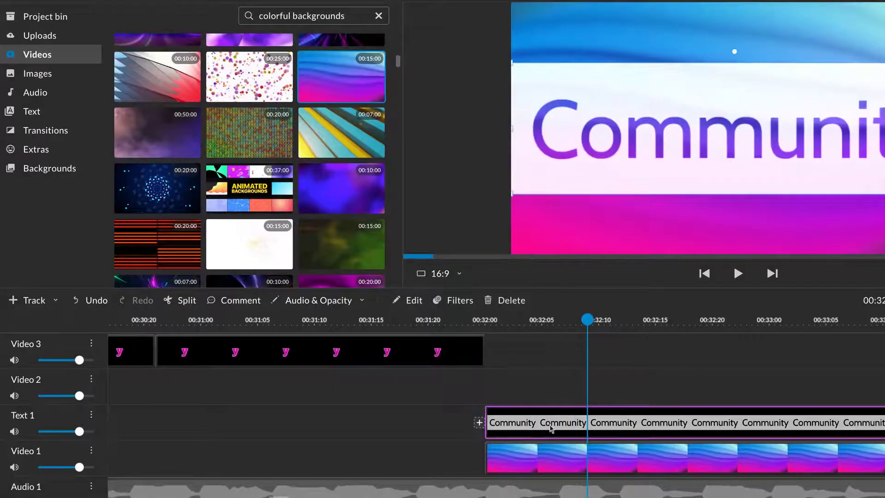
double_click(554, 427)
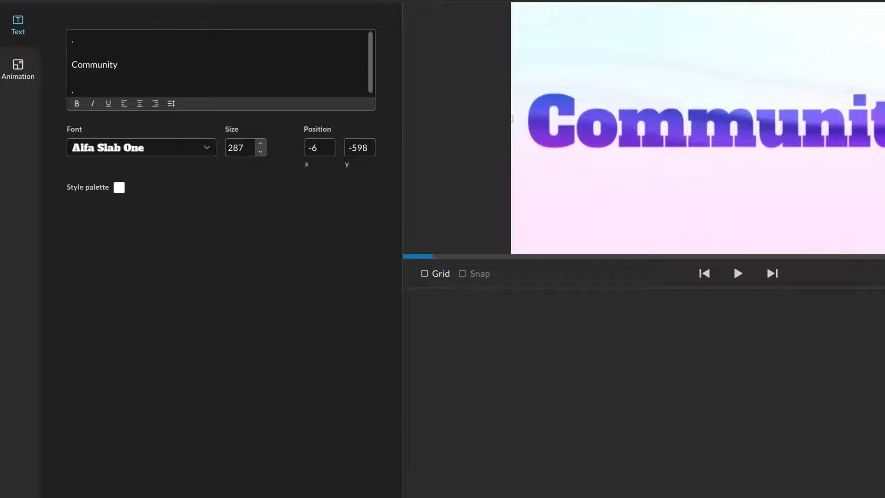
left_click(120, 187)
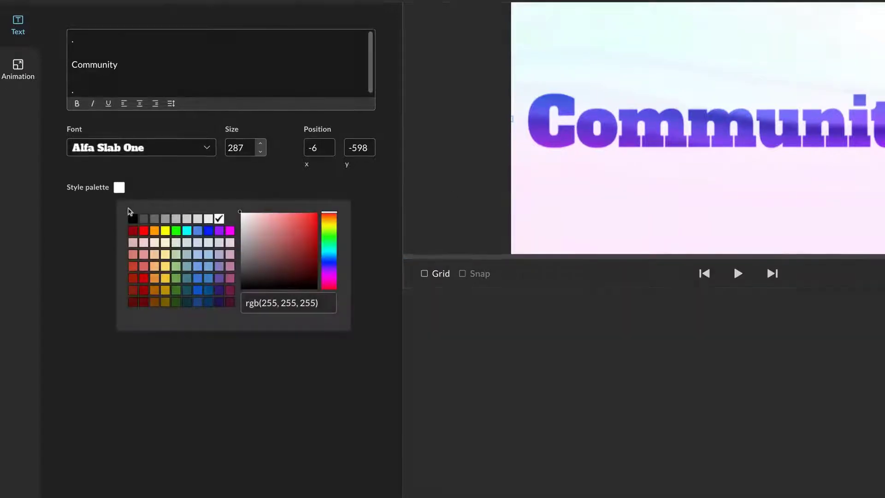
left_click(133, 220)
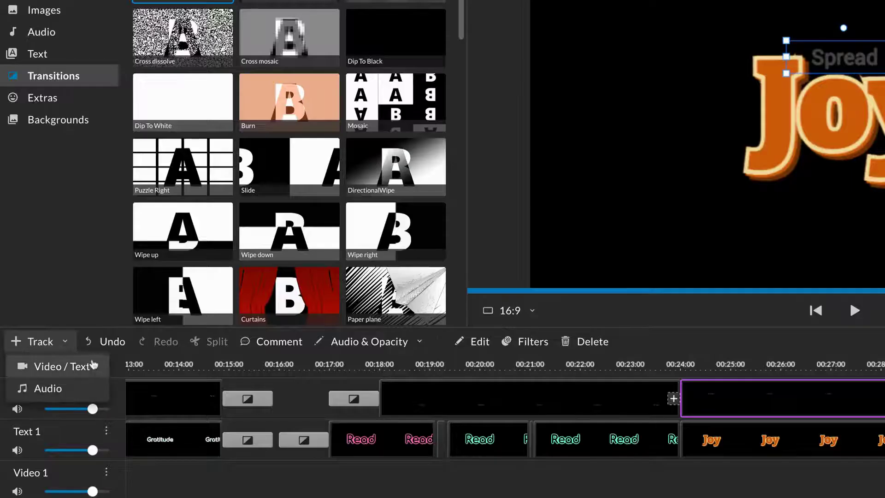
- Add two new video/text tracks above Video 2
left_click(93, 365)
left_click(68, 343)
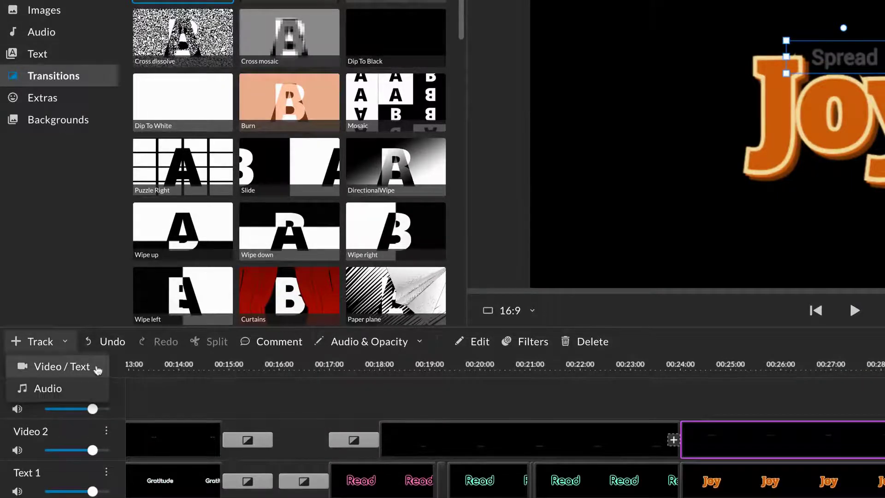
left_click(95, 365)
left_click(66, 341)
left_click(95, 366)
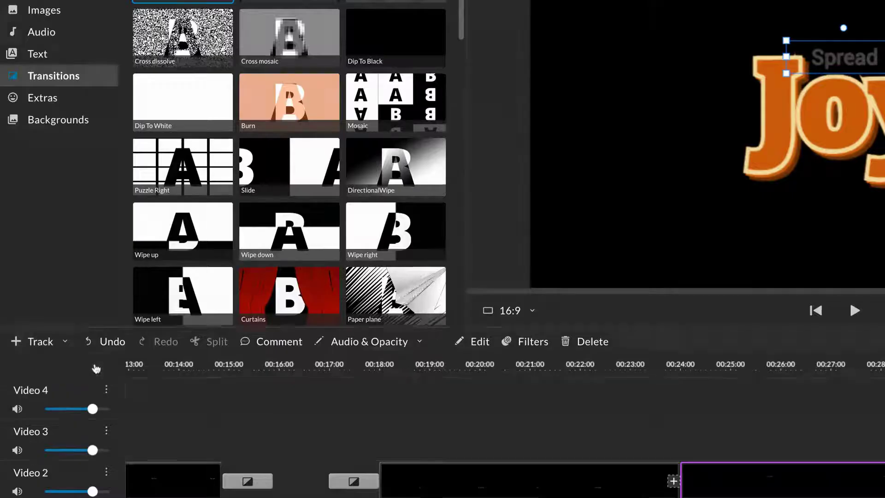
- Place a Retro title on the new track directly above the Spread and Joy titles, starting at 00:24:00
scroll(725, 455, "down", 3)
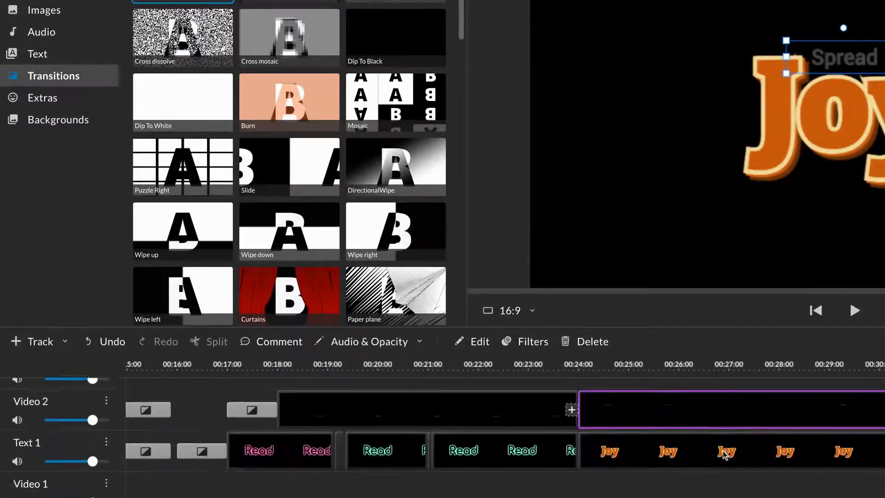
scroll(725, 455, "right", 3)
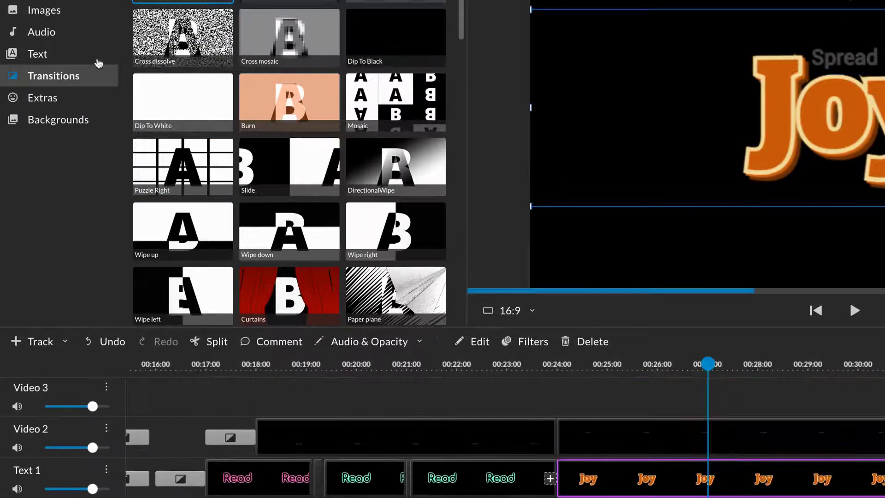
left_click(93, 55)
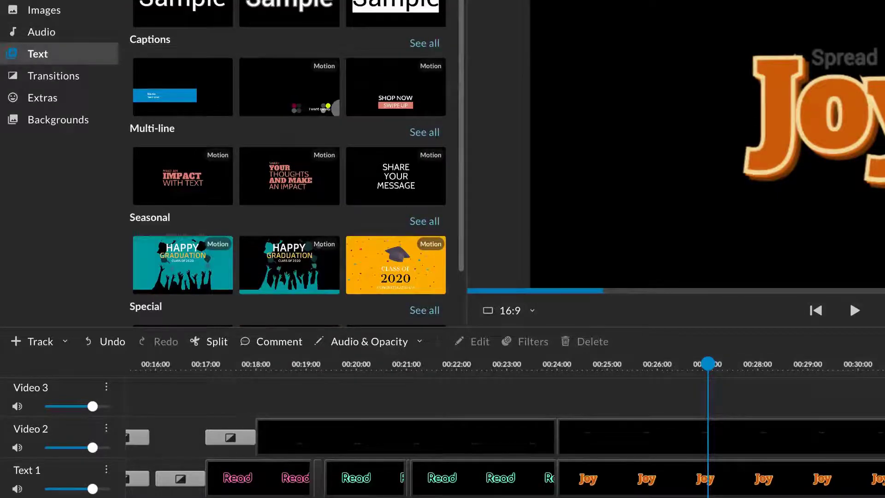
left_click(424, 0)
left_click_drag(392, 54, 585, 440)
scroll(684, 430, "down", 1)
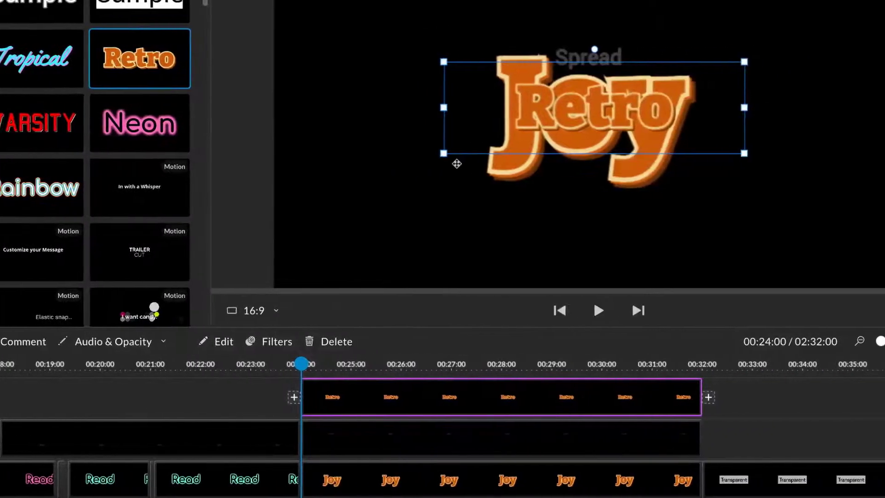
- Enlarge the Retro title to the full frame width and replace its text with "J"
left_click_drag(444, 153, 277, 203)
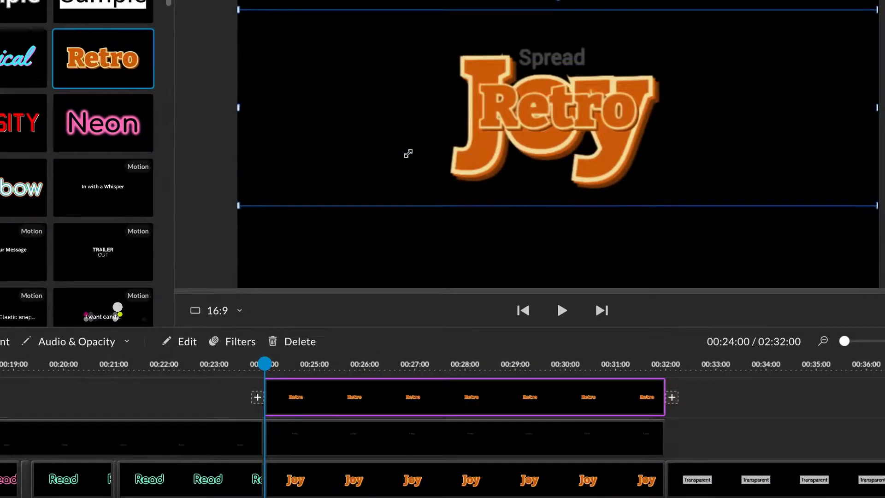
left_click(338, 398)
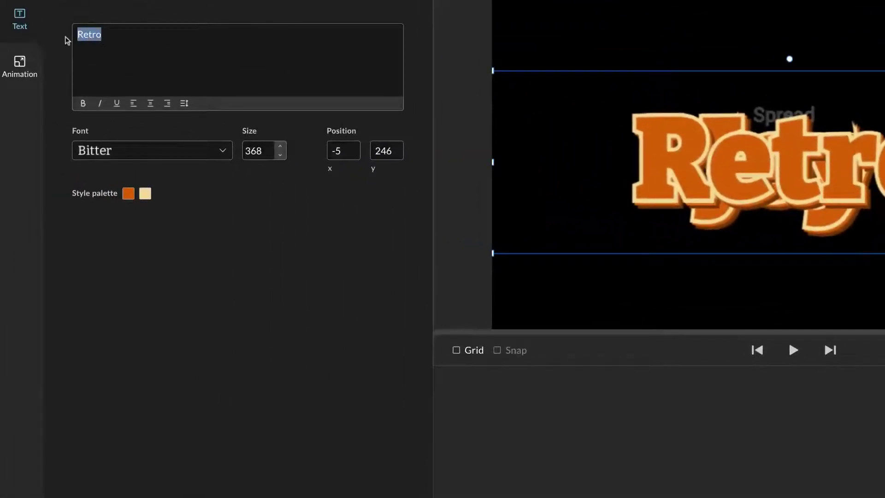
type("J")
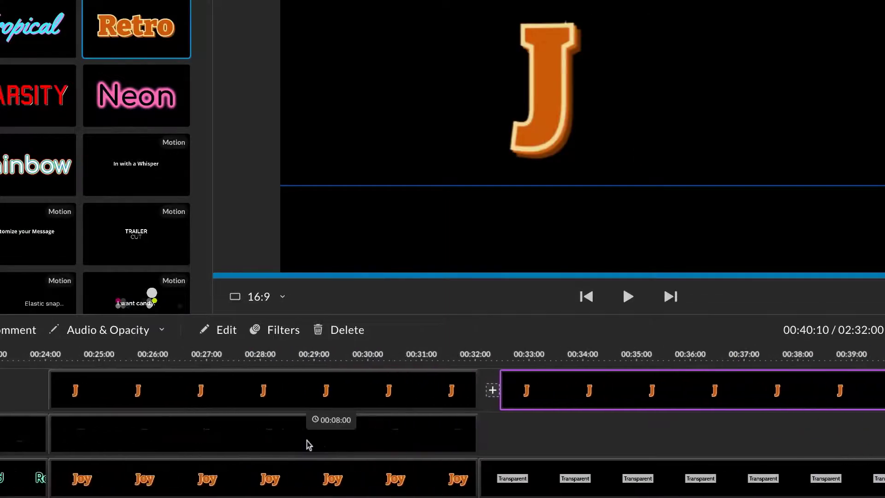
- Move the duplicate J title to the track above so it starts at 00:24:00, and change its text to "o"
scroll(307, 444, "up", 3)
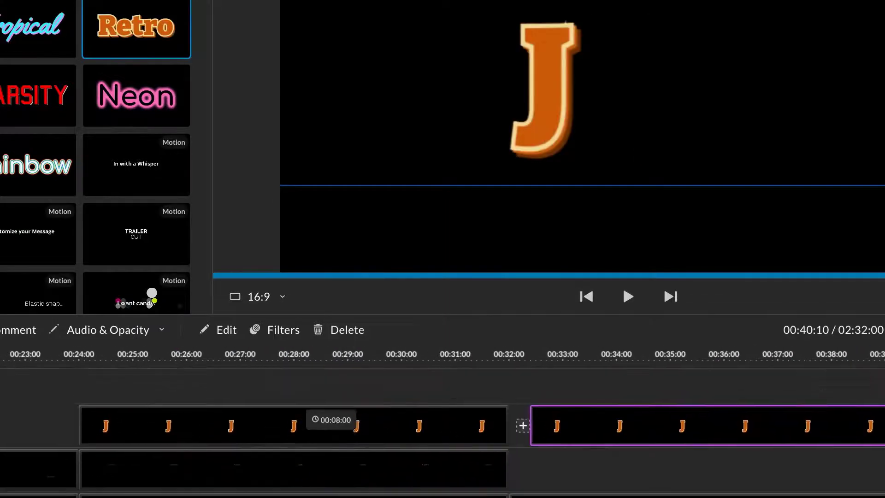
left_click_drag(576, 459, 125, 409)
double_click(207, 411)
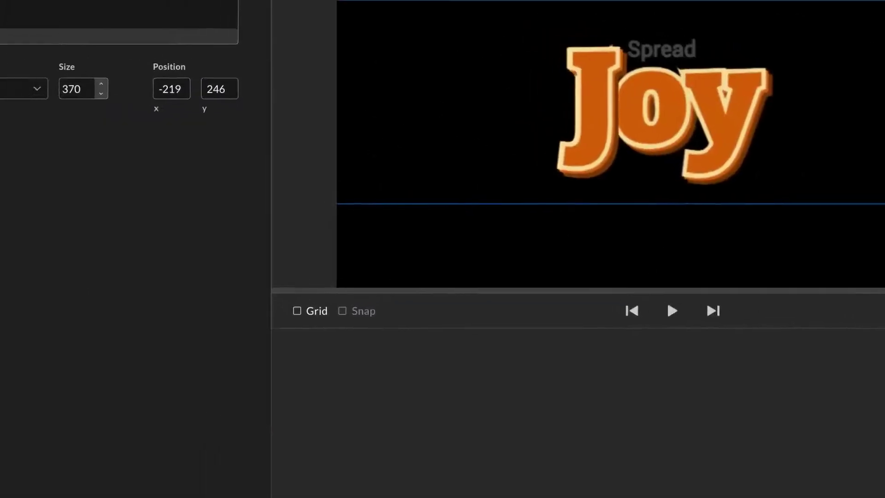
type("o")
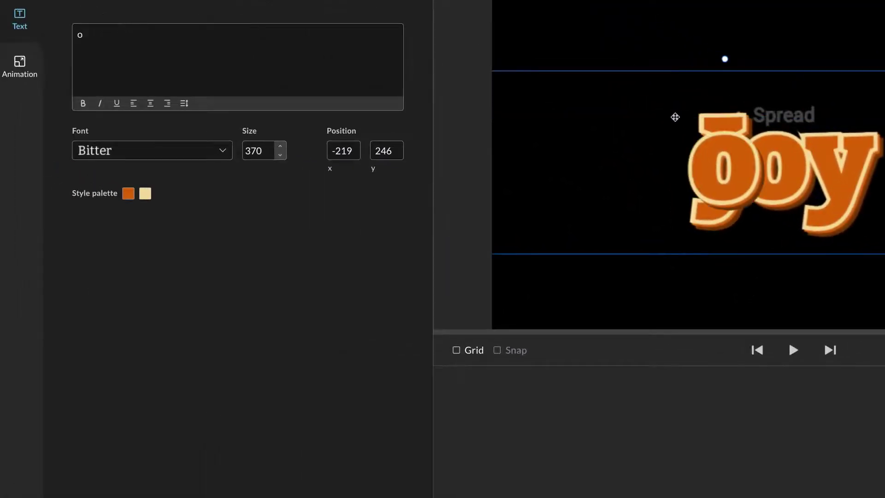
- Align the o title over the o of Joy at x -55, y 245, and place a duplicate on Video 5 starting at 00:24:00
left_click_drag(731, 182, 782, 181)
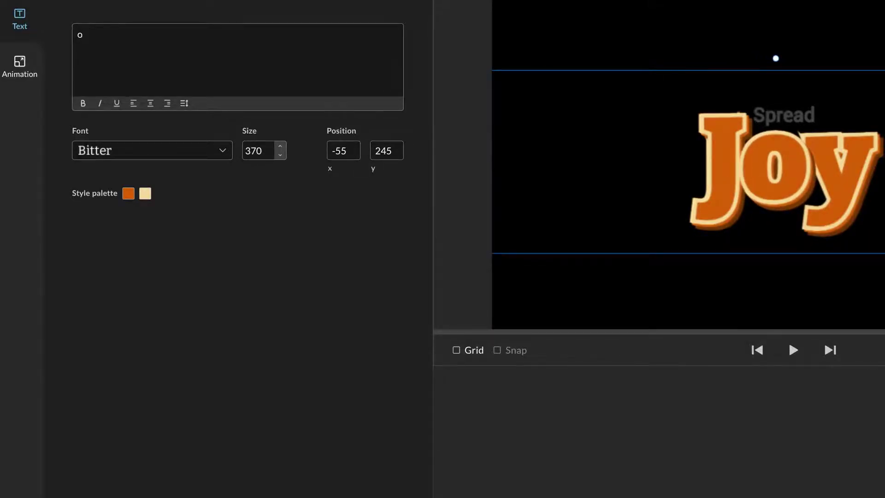
left_click(581, 441)
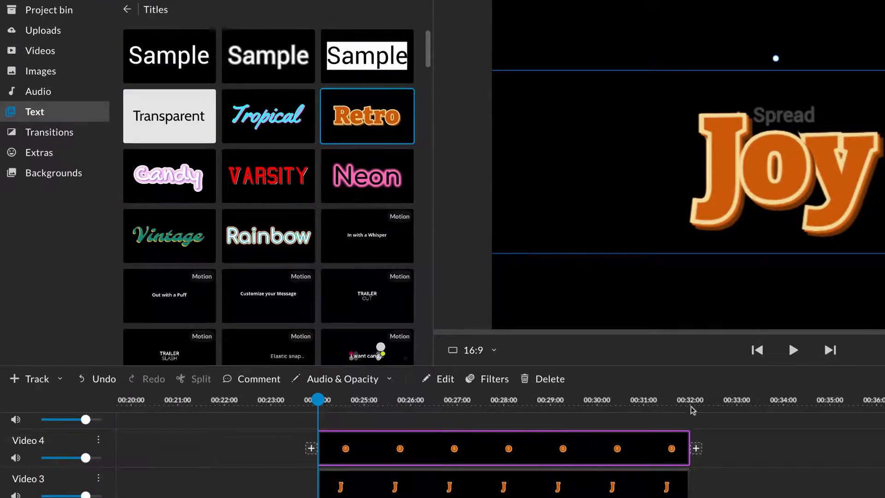
left_click(708, 403)
key("ctrl+v")
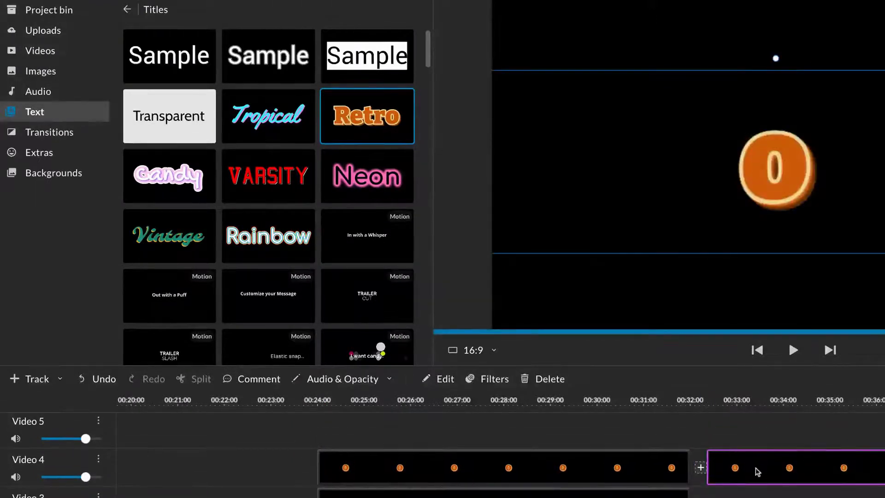
left_click_drag(756, 471, 366, 434)
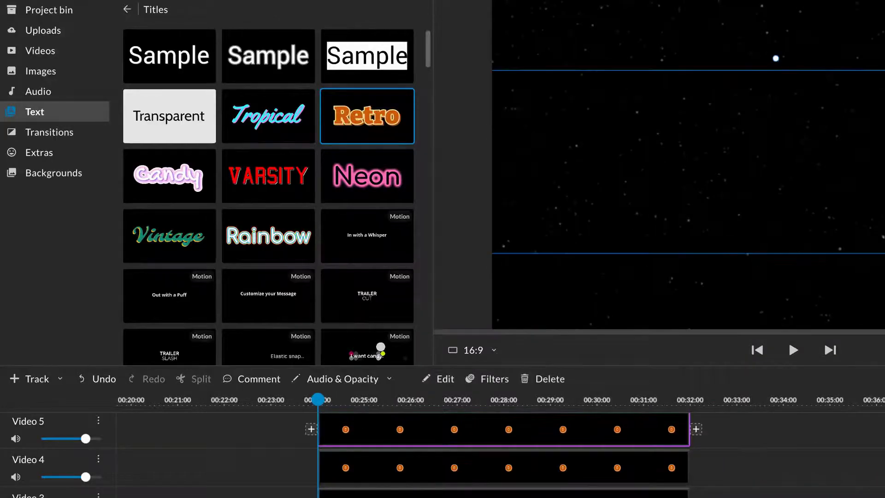
- Change the Video 5 title's text to "y" and align it over the y of the Joy title
double_click(410, 433)
key("BackSpace")
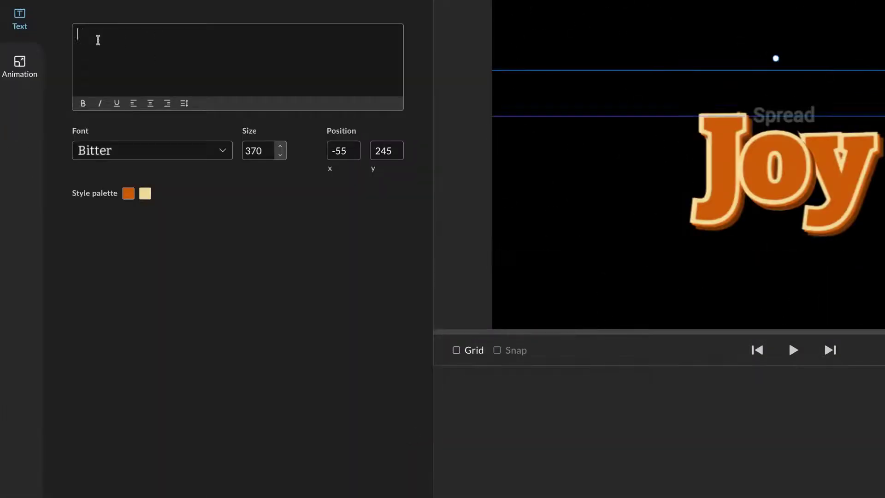
type("y")
left_click_drag(759, 191, 809, 189)
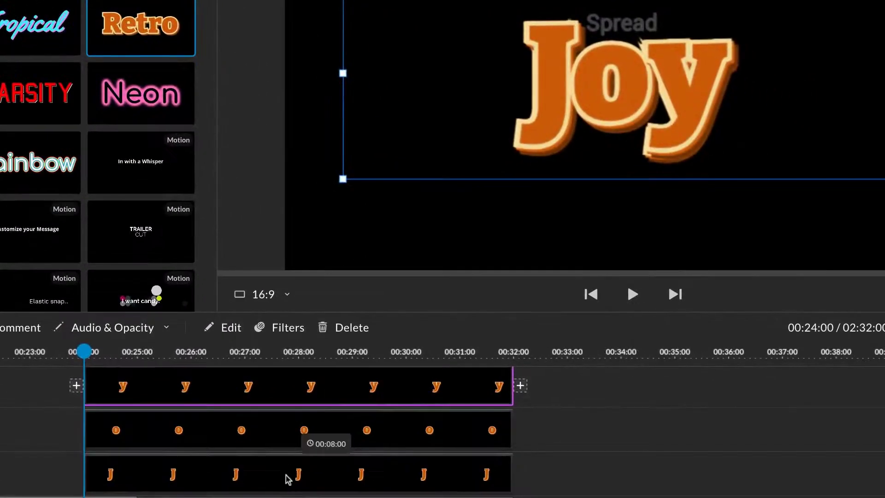
- Swap the tracks of the J and y titles so J is on top and y below o, all starting at 00:24:00
left_click_drag(286, 475, 726, 431)
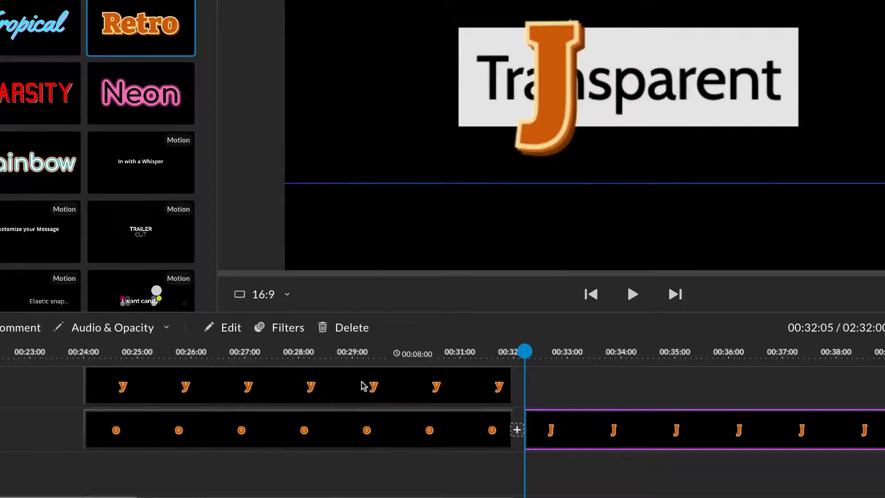
left_click_drag(364, 386, 376, 458)
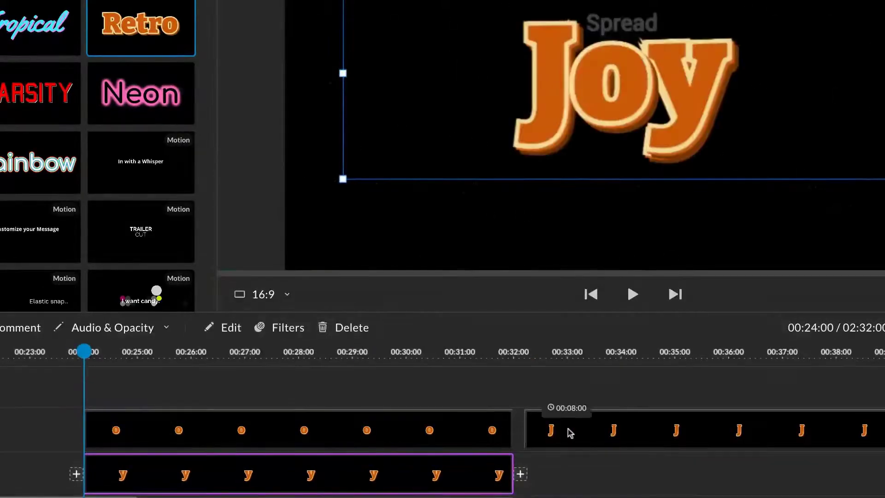
left_click_drag(568, 433, 127, 388)
key("space")
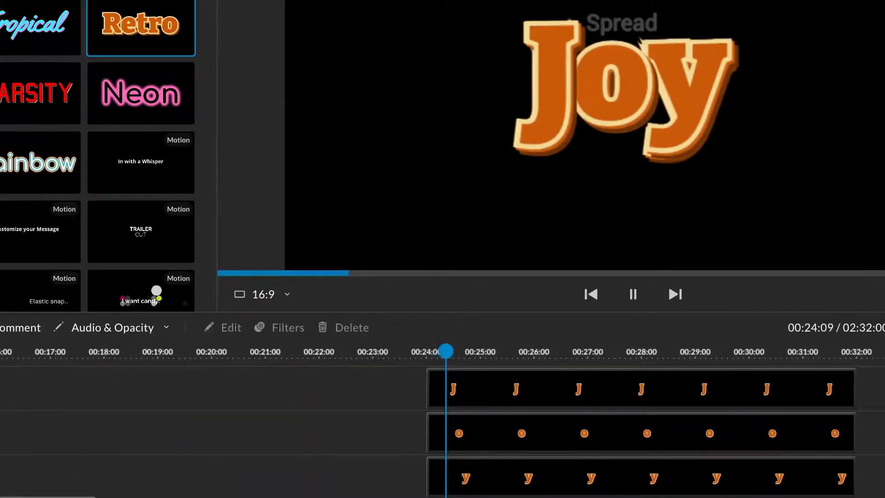
key("space")
- Delete the original full-word Joy title beneath the Spread title
scroll(599, 474, "down", 3)
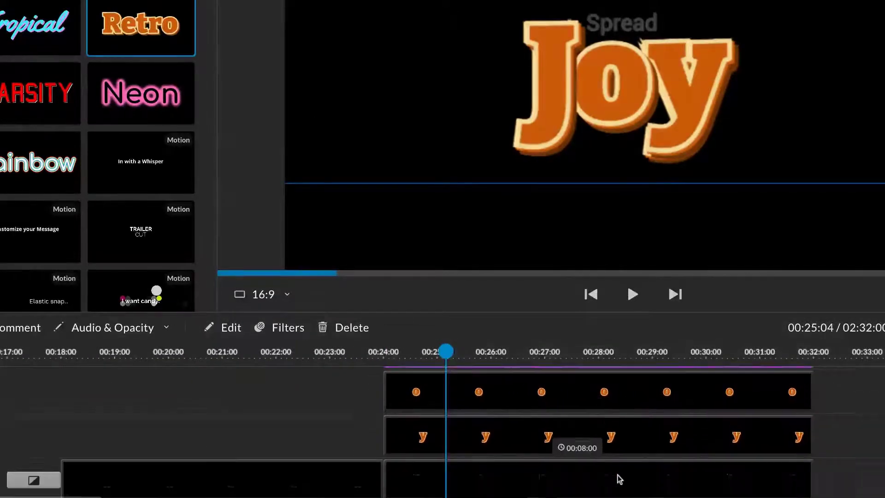
left_click(577, 437)
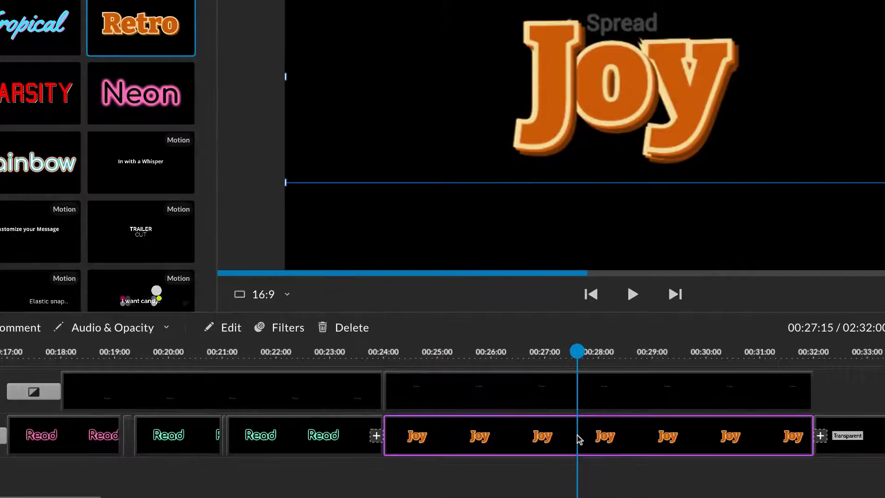
key("Delete")
- Split the J title on the top letter track at about 00:25:02
scroll(499, 423, "up", 3)
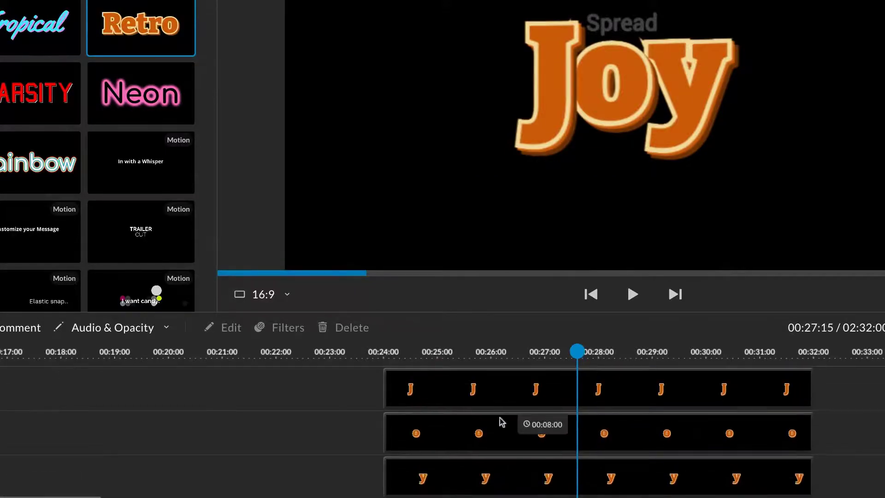
left_click_drag(579, 356, 376, 356)
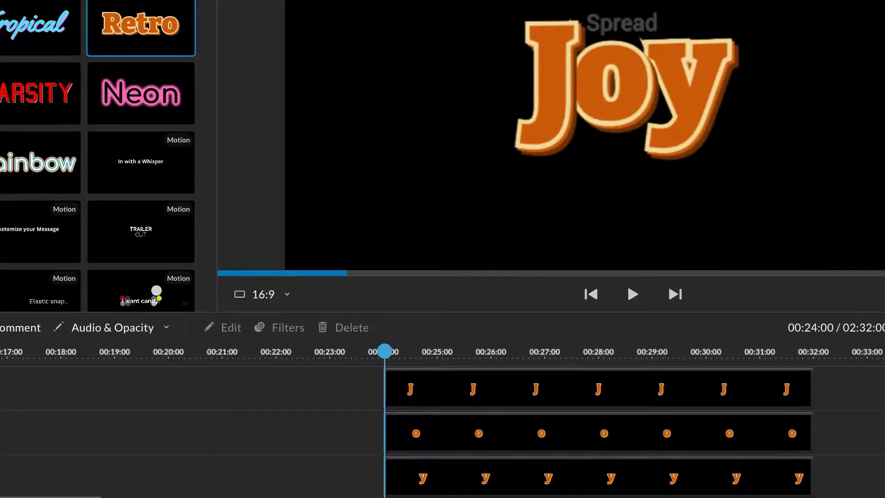
key("space")
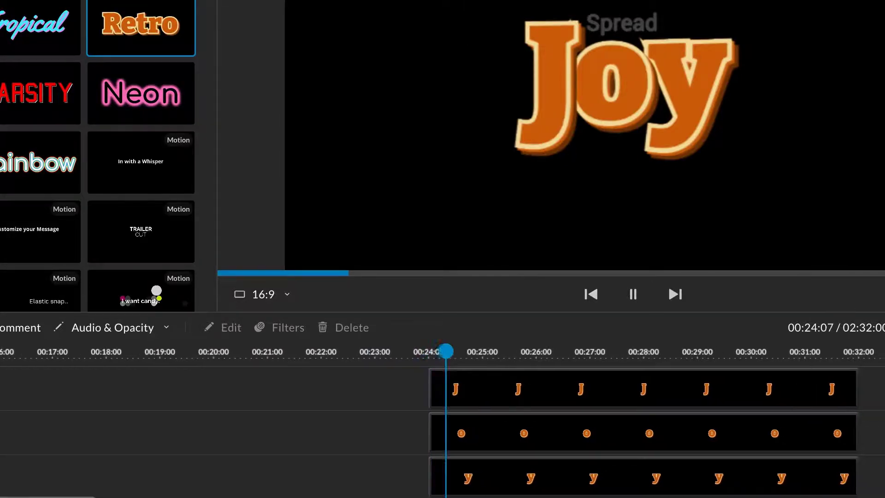
key("space")
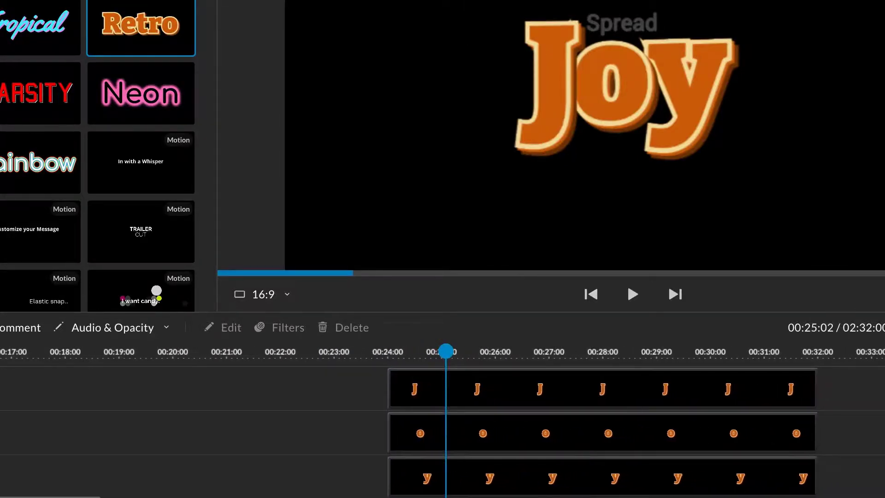
left_click(446, 389)
left_click(85, 331)
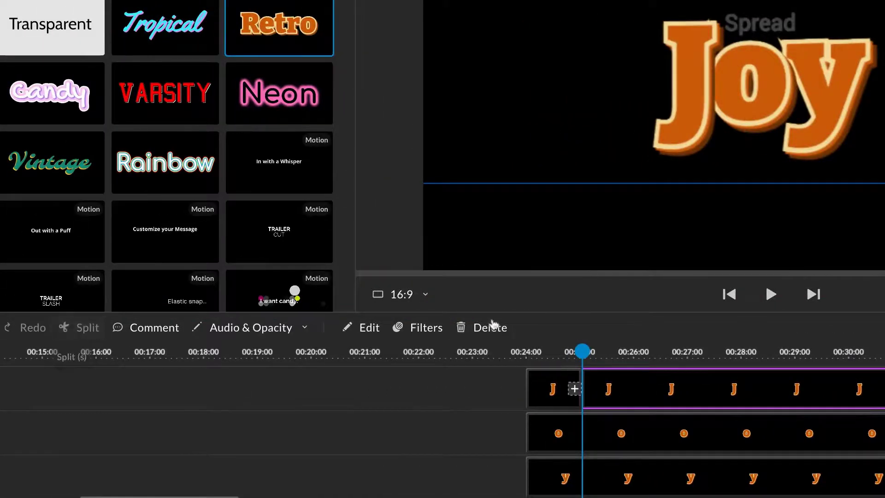
- Split the remaining part of the J title twice more before 00:26:00, cutting two short segments
left_click_drag(582, 352, 601, 352)
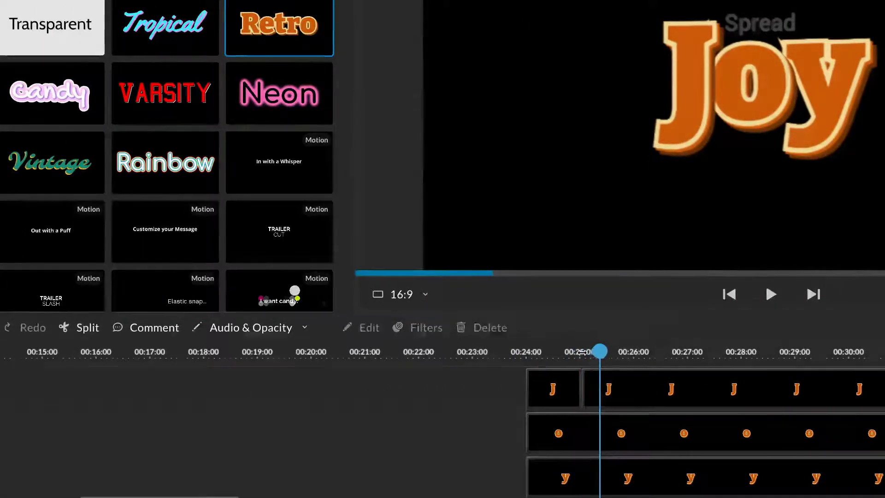
left_click(608, 392)
left_click(88, 329)
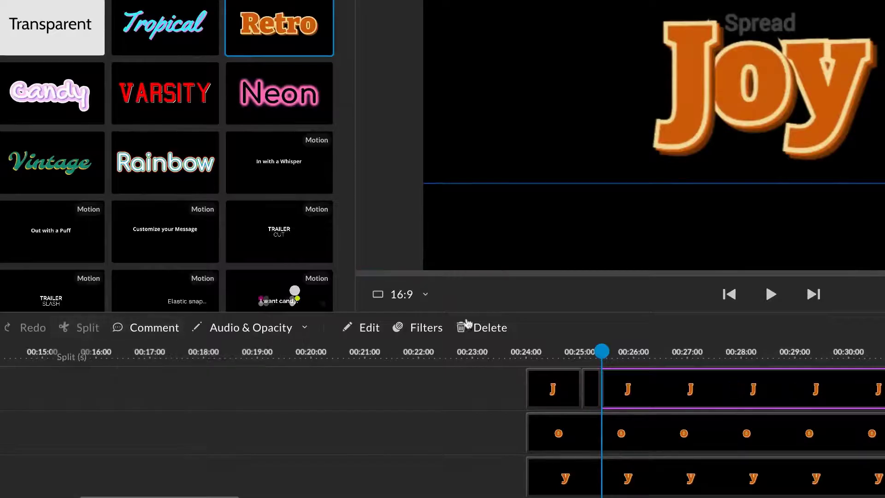
left_click_drag(602, 352, 619, 351)
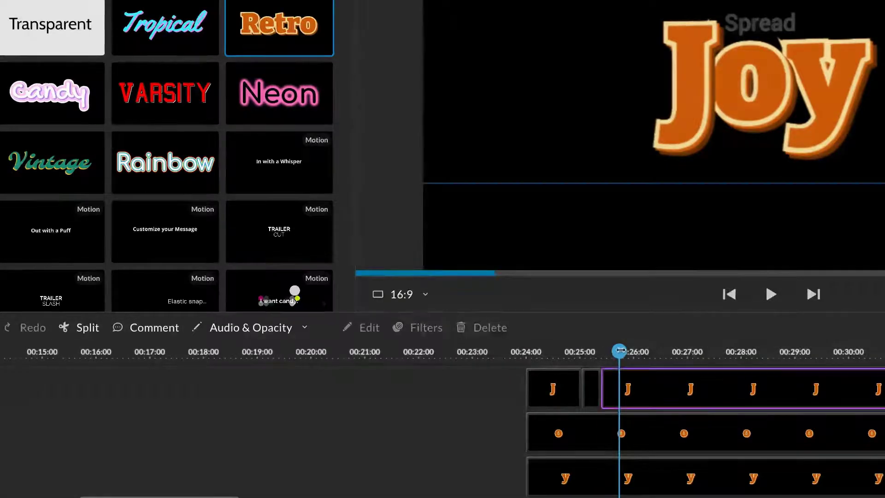
left_click(84, 330)
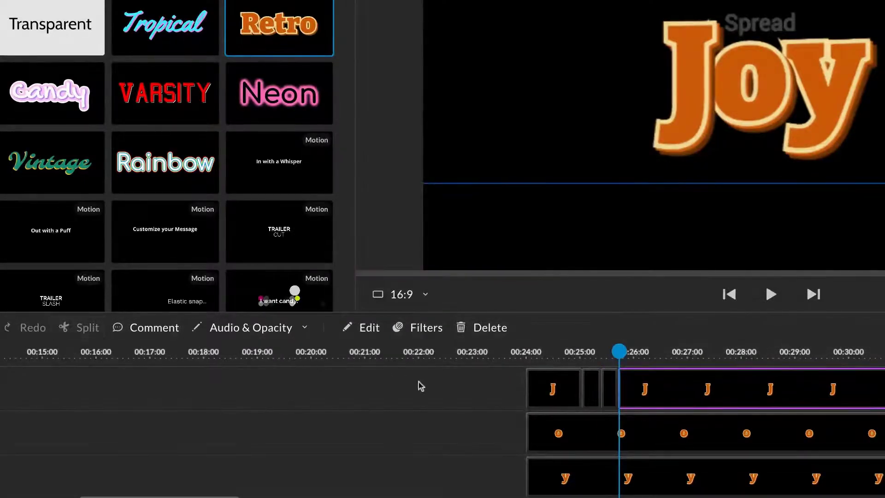
- Set the end scale of the first short J segment's animation to 0.9
double_click(591, 378)
left_click(46, 87)
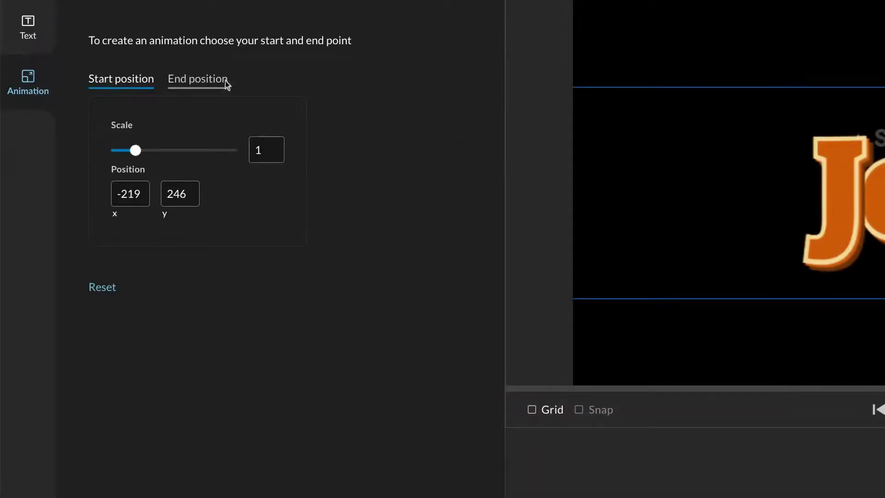
left_click(221, 80)
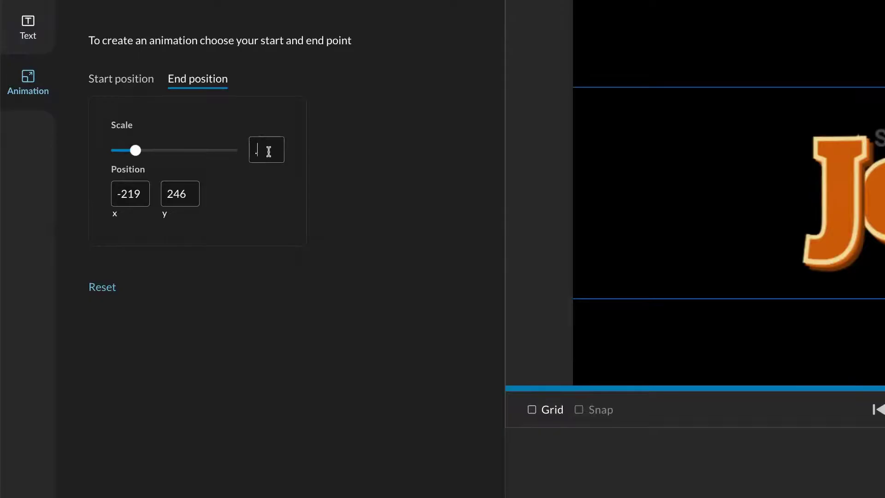
type("0.9")
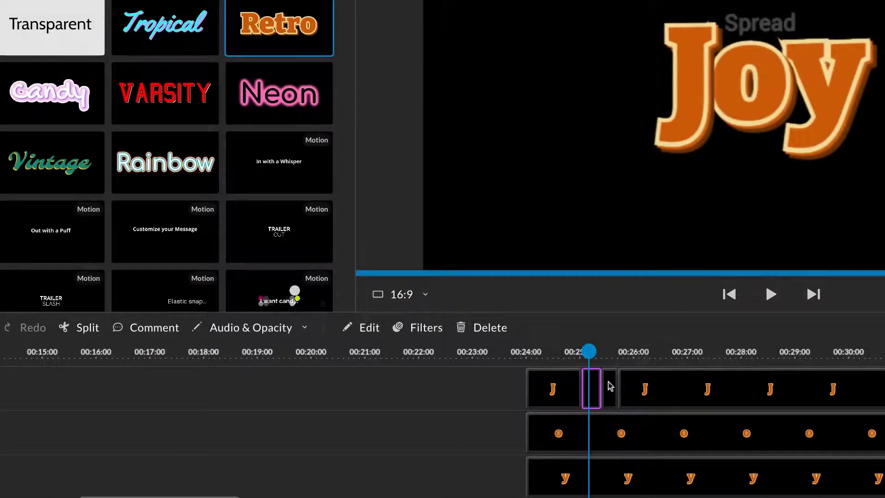
- Set the second short J segment's animation start scale to 0.9 and change its orange style colour to green
left_click(611, 387)
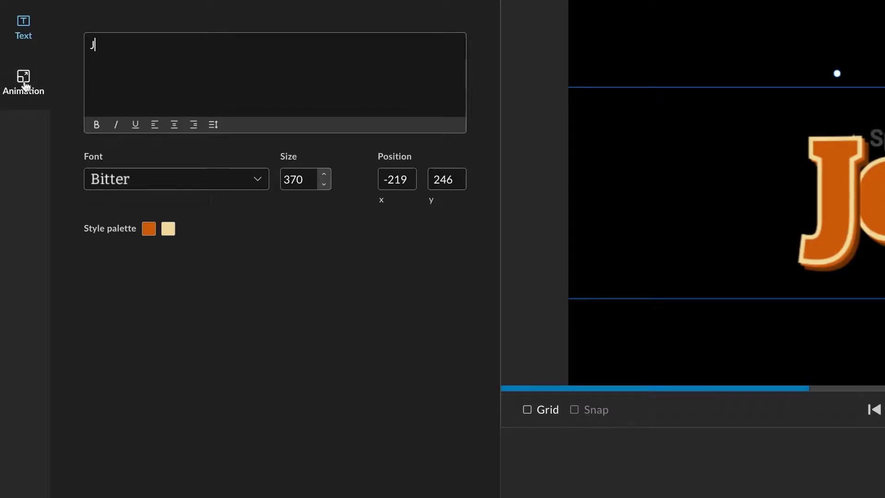
left_click(25, 85)
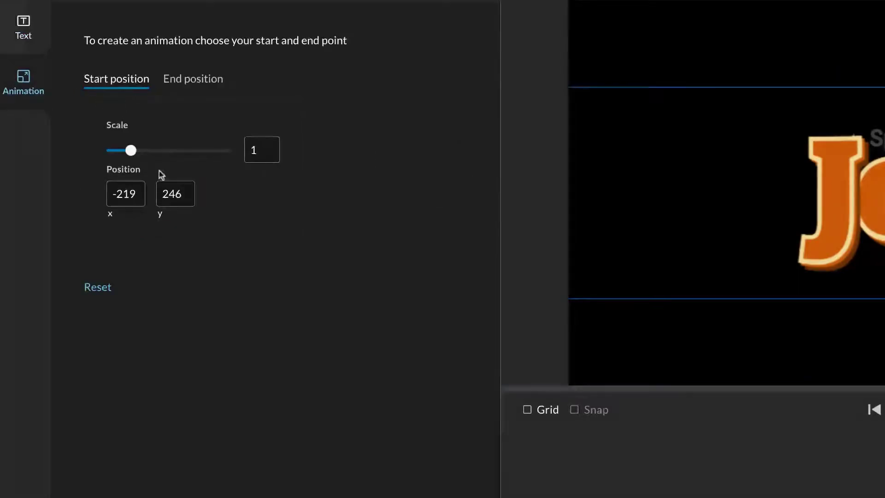
type("0.9")
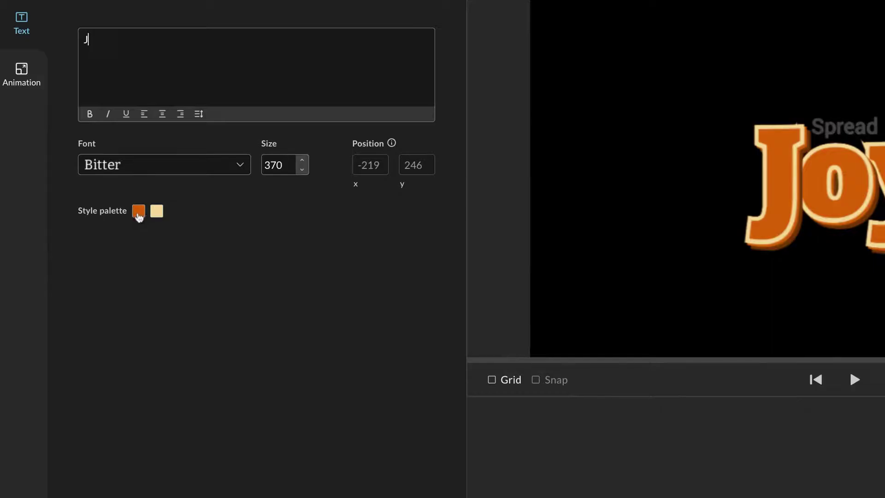
left_click(139, 210)
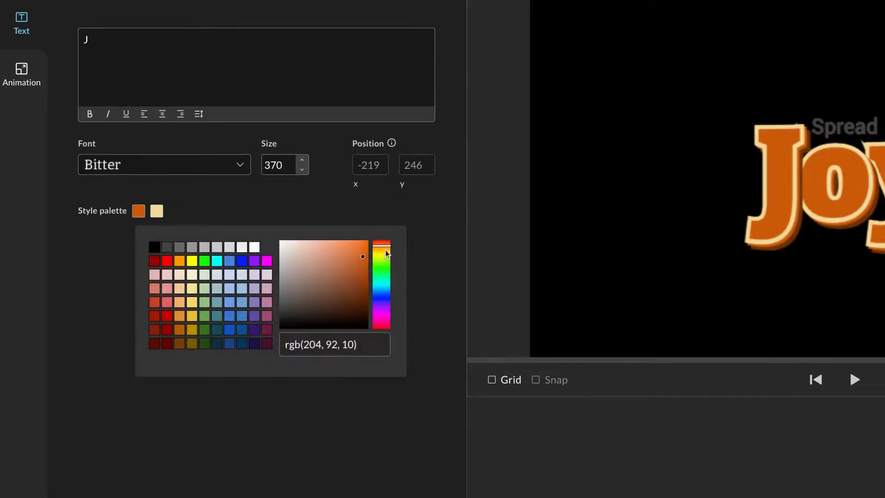
left_click_drag(387, 244, 382, 279)
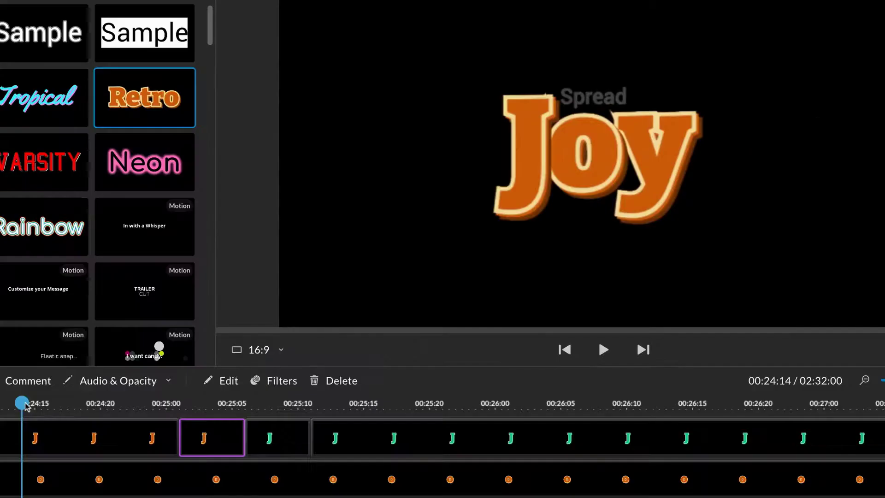
- Split the o title at 00:26:00
key("space")
key("space")
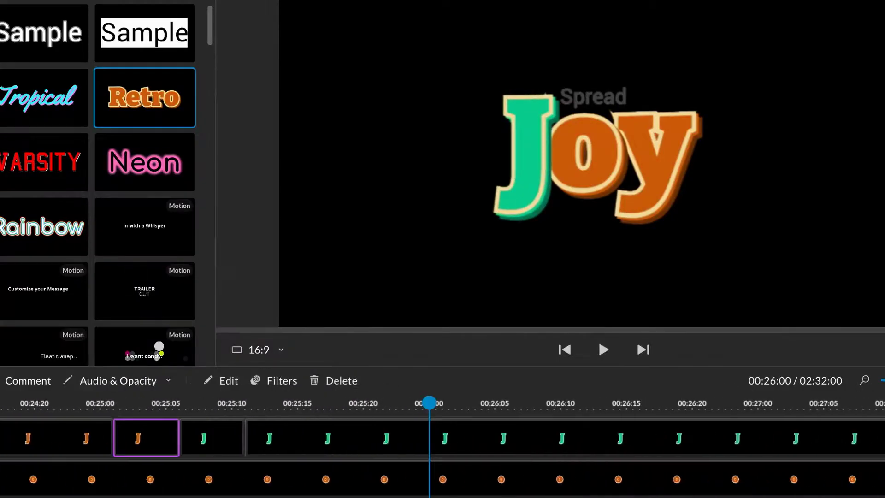
left_click(431, 481)
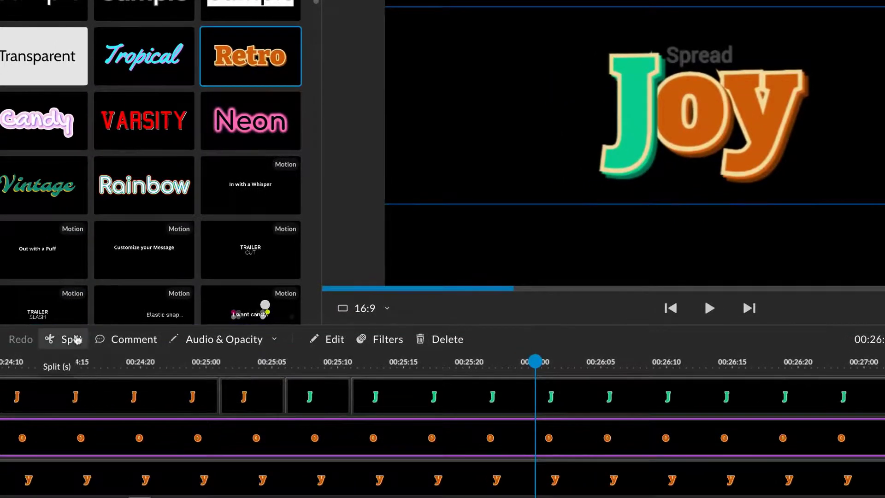
left_click(74, 340)
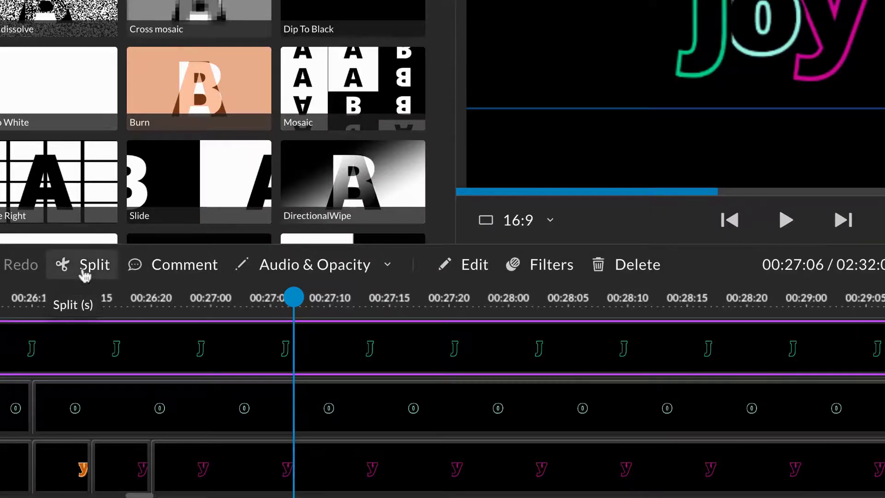
- Split the outlined green J title at 00:27:06 and again at 00:28:09
left_click(71, 280)
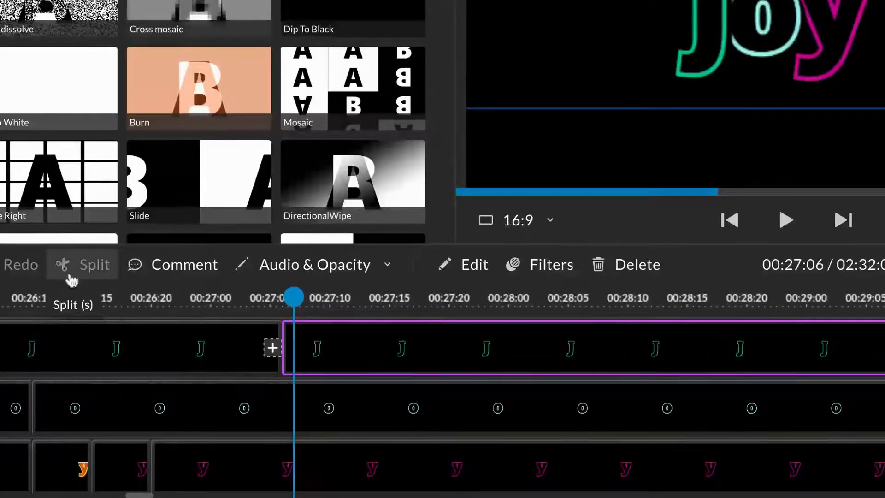
left_click_drag(294, 296, 625, 297)
left_click(392, 339)
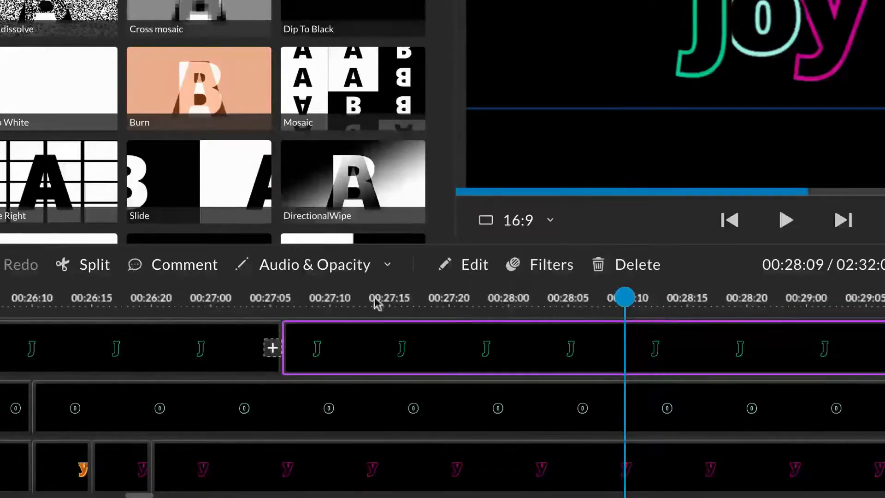
left_click(91, 271)
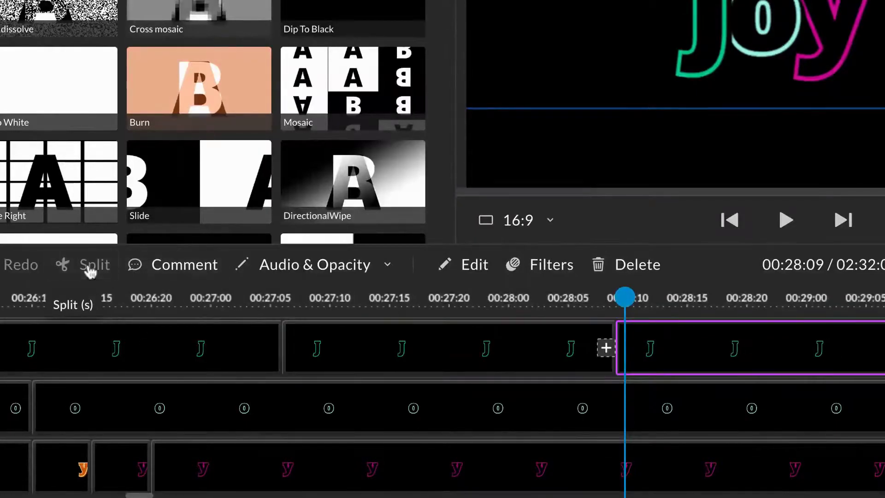
- Animate the J segment starting at 00:27:06 so its end position lies to the left of and above the rest of the word
double_click(454, 362)
left_click(46, 90)
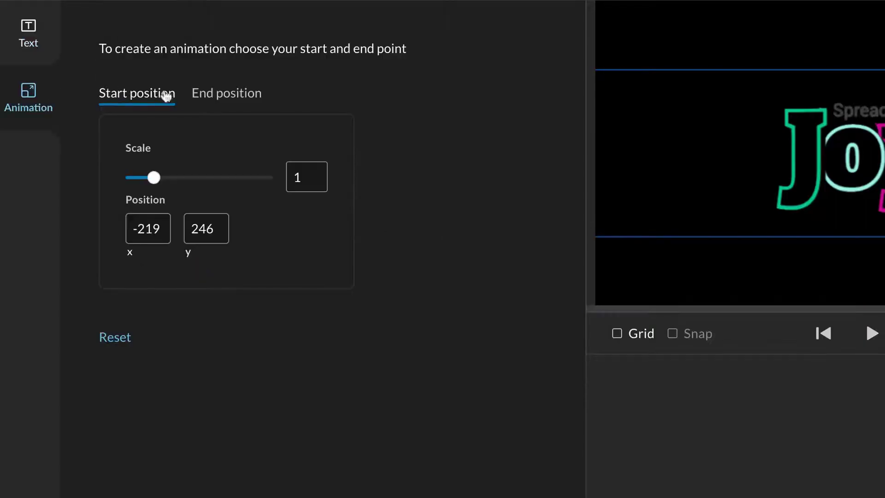
left_click(231, 112)
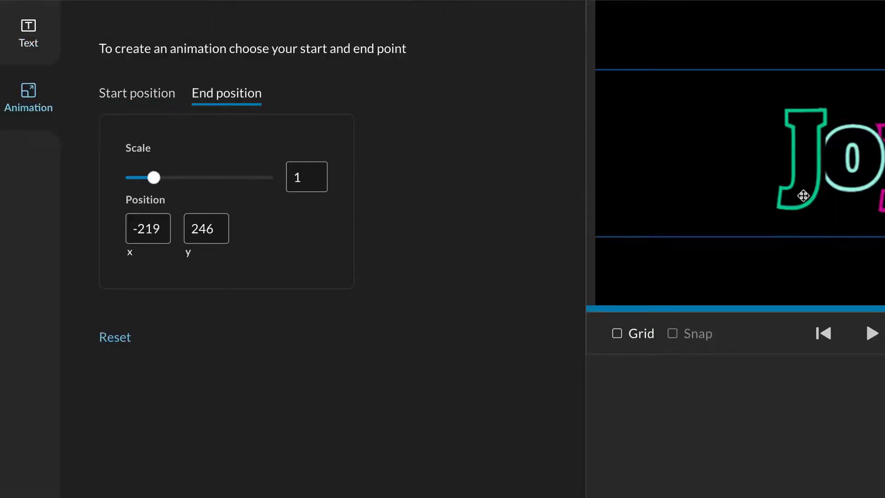
left_click_drag(803, 195, 621, 152)
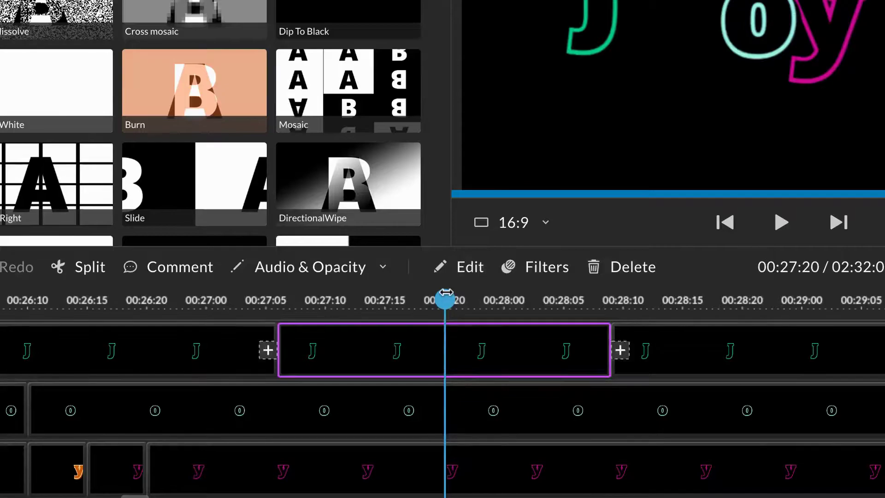
- Split the last outlined green J segment at 00:28:23
left_click_drag(446, 292, 791, 299)
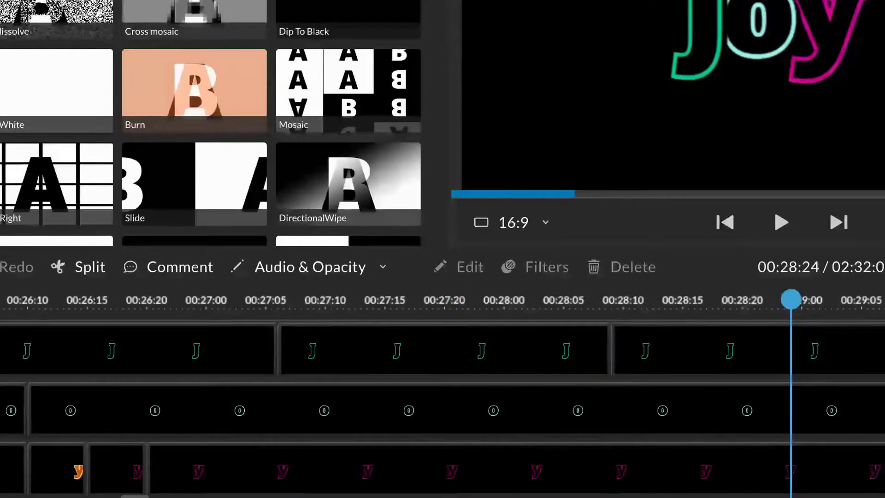
left_click(792, 354)
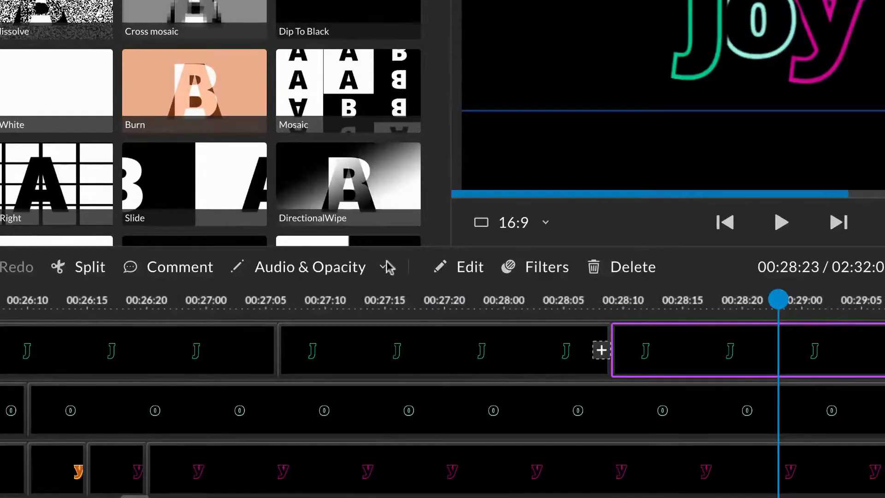
left_click(103, 268)
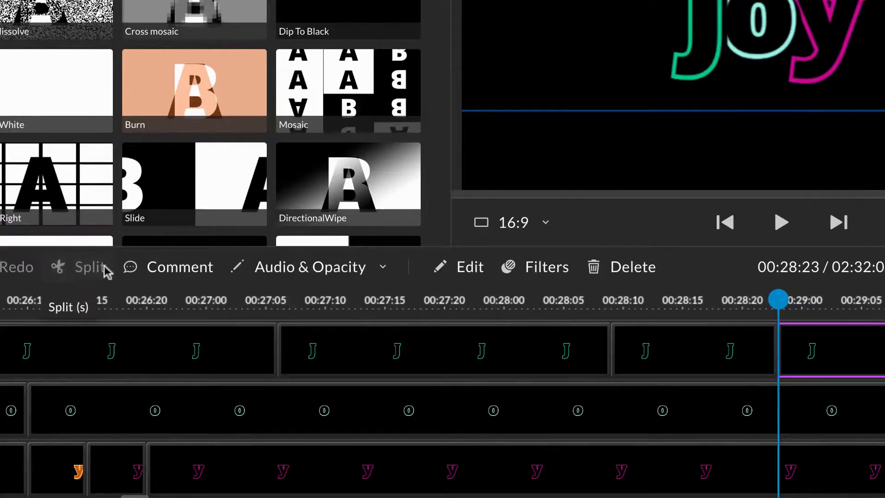
- Set the animation start position of the short J segment beginning at 00:28:09 to x -861, y 94
left_click(520, 341)
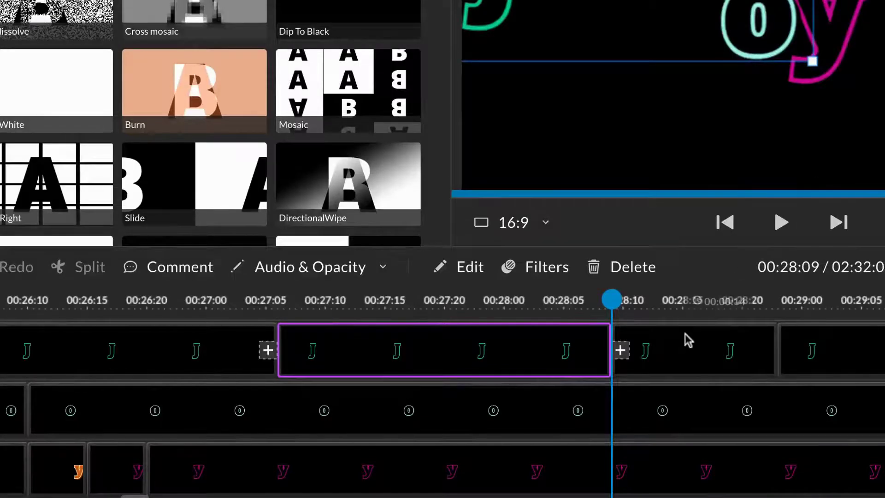
left_click(687, 350)
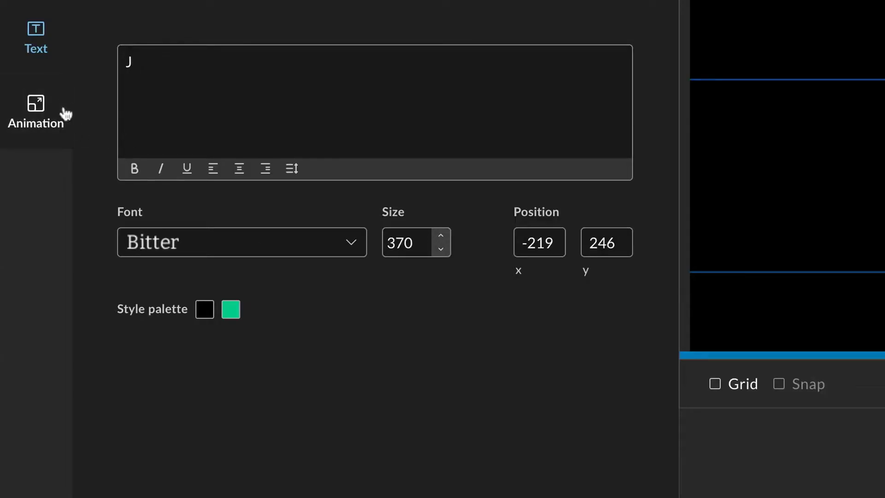
left_click(64, 107)
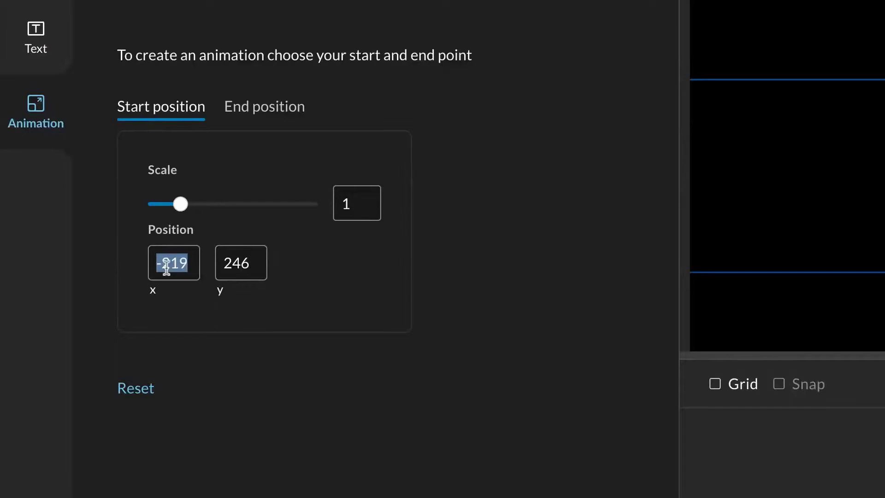
left_click(255, 262)
key("BackSpace")
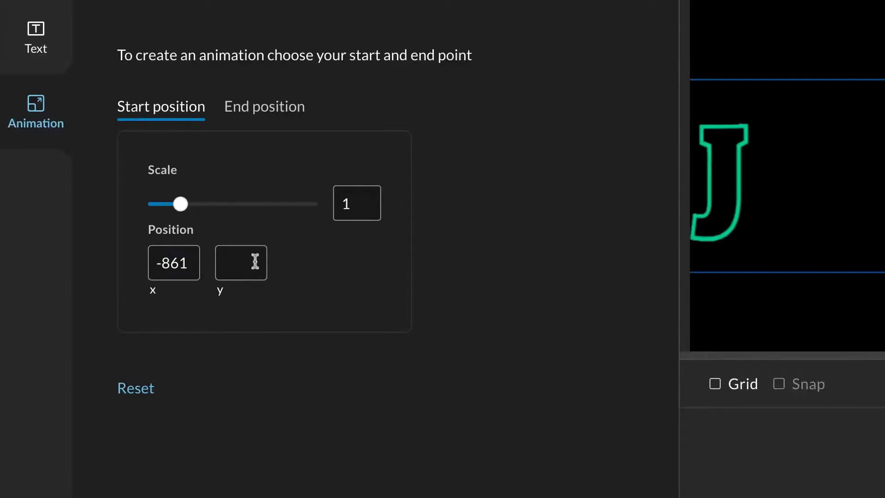
type("94")
- Move the same short J segment's animation end position to the upper-left area of the frame
left_click(301, 113)
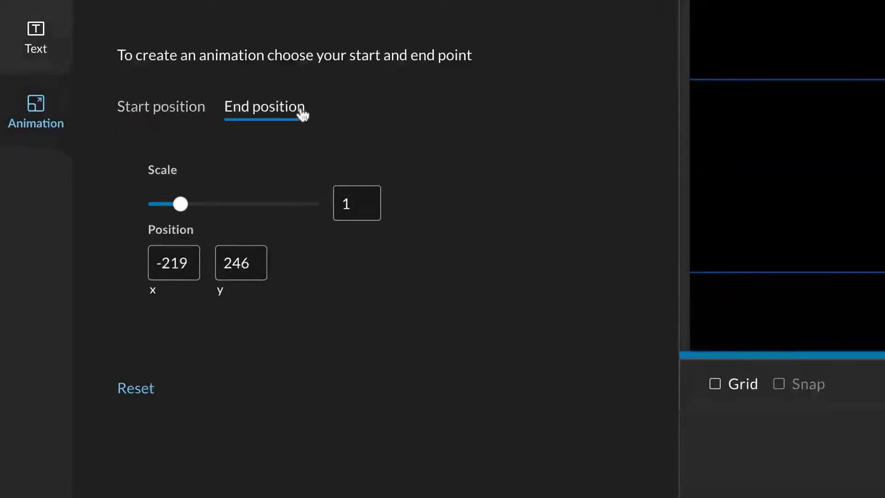
left_click_drag(812, 178, 752, 127)
left_click_drag(719, 154, 688, 132)
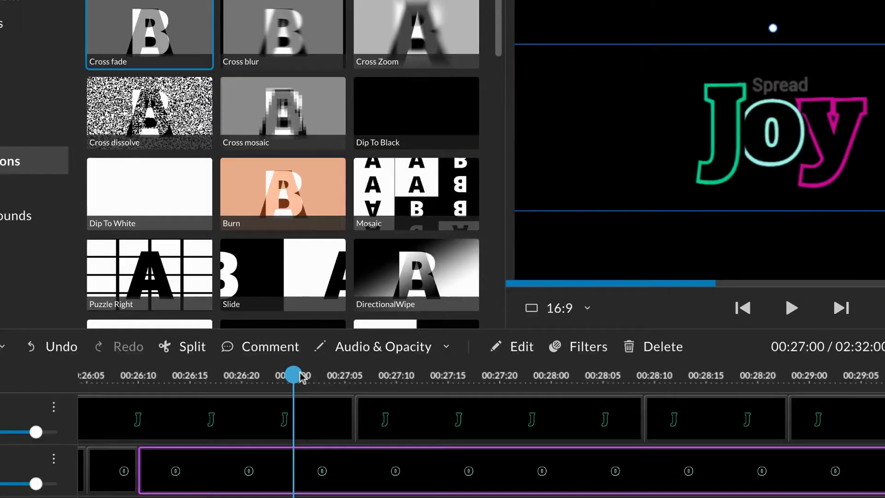
- Play back the J animation and split the outlined o title at 00:28:23 and at 00:27:06 to match the J segments
key("space")
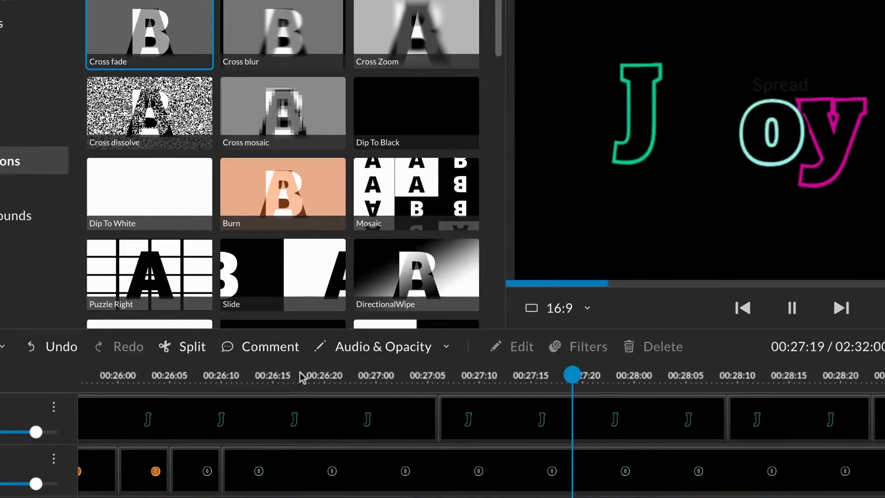
key("space")
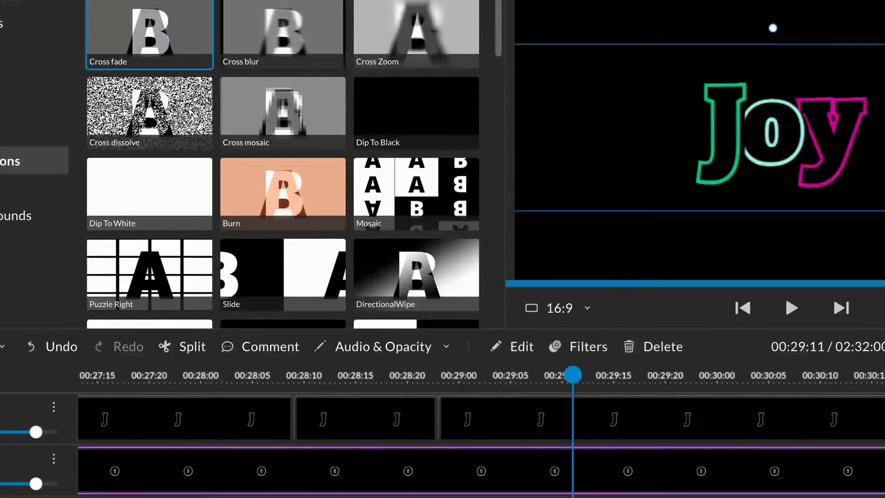
left_click(439, 374)
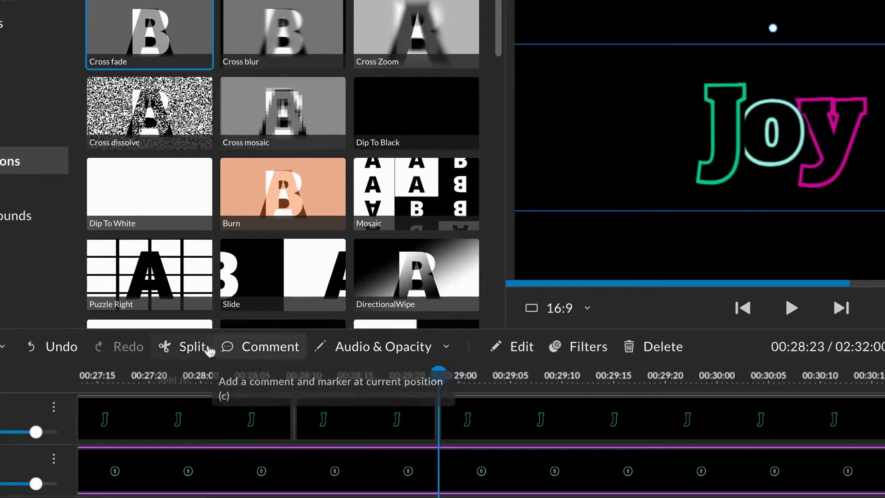
left_click(186, 346)
scroll(353, 480, "left", 4)
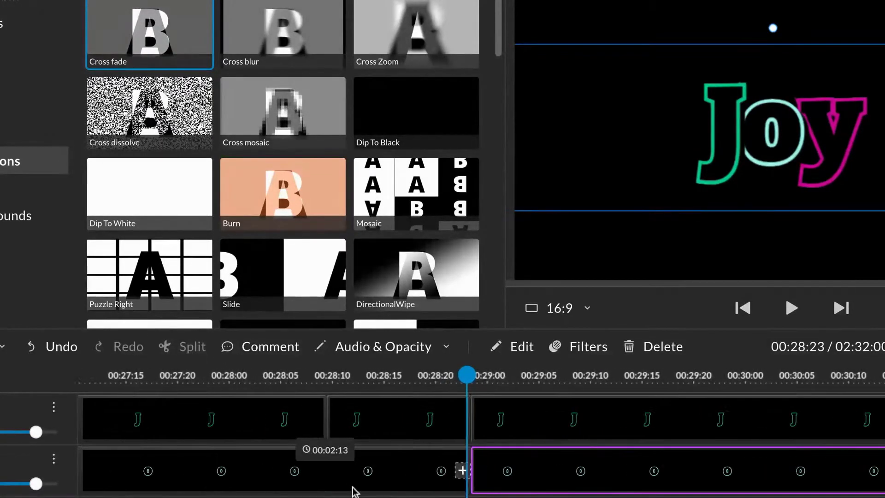
left_click(164, 376)
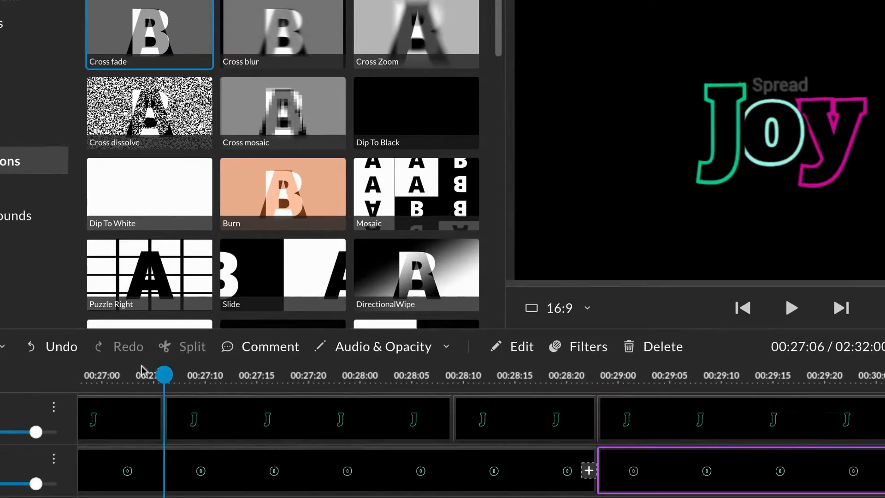
left_click(165, 475)
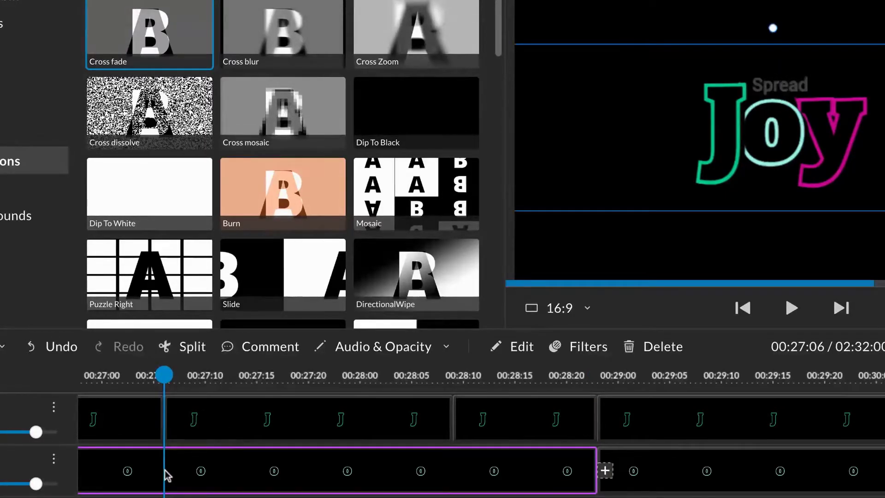
left_click(197, 350)
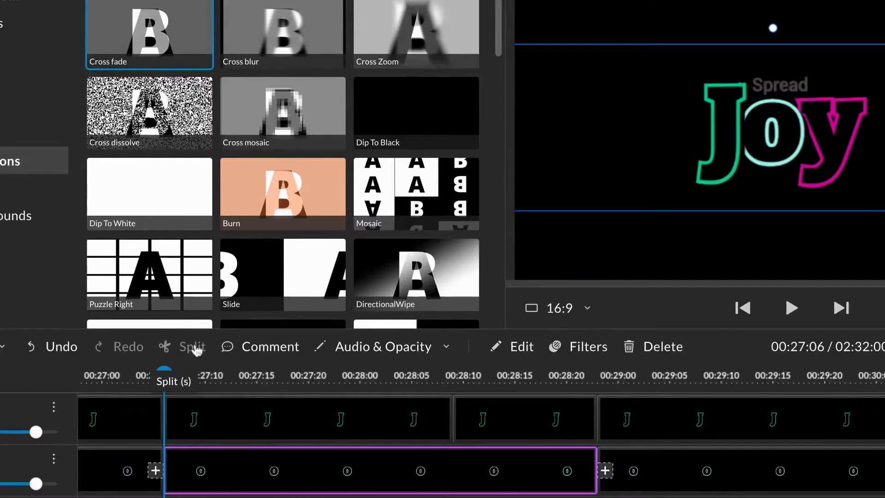
- Move the animation end position of the o segment between 00:27:06 and 00:28:23 up beside the J, at y -12
double_click(385, 469)
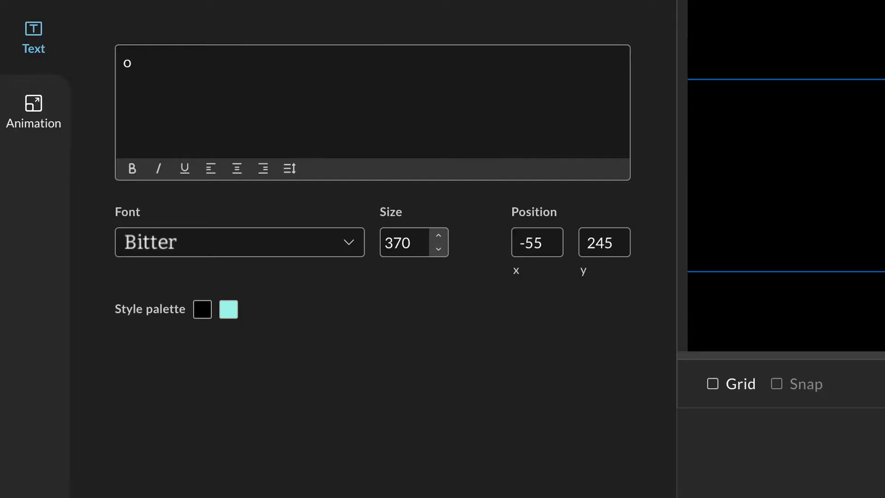
left_click(63, 105)
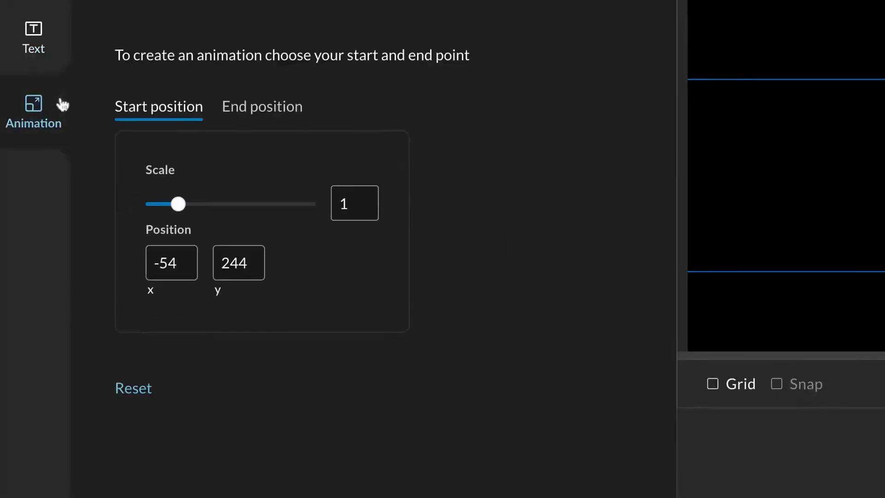
left_click(267, 125)
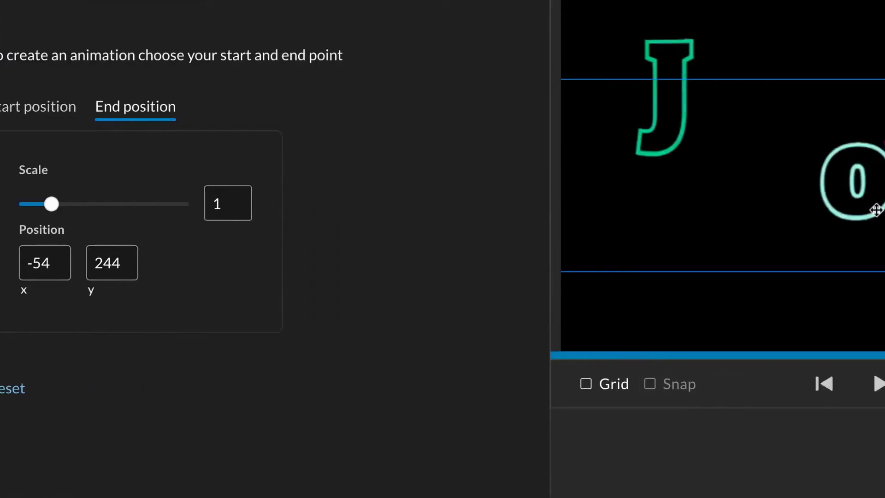
key("Down")
key("Down")
key("Down")
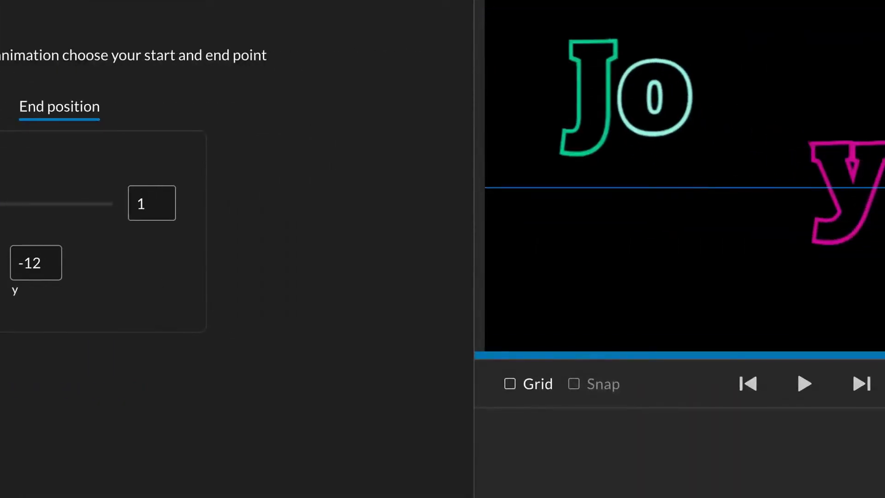